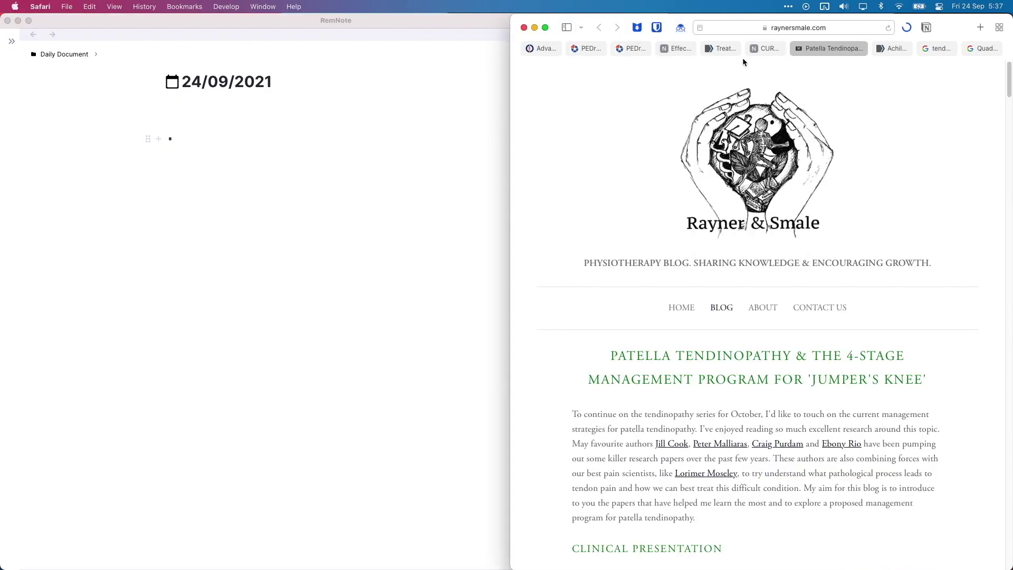
- Switch to Spotify, narrow its window beside the notes, and open the options of the tendinopathy podcast episode
key(ctrl+Up)
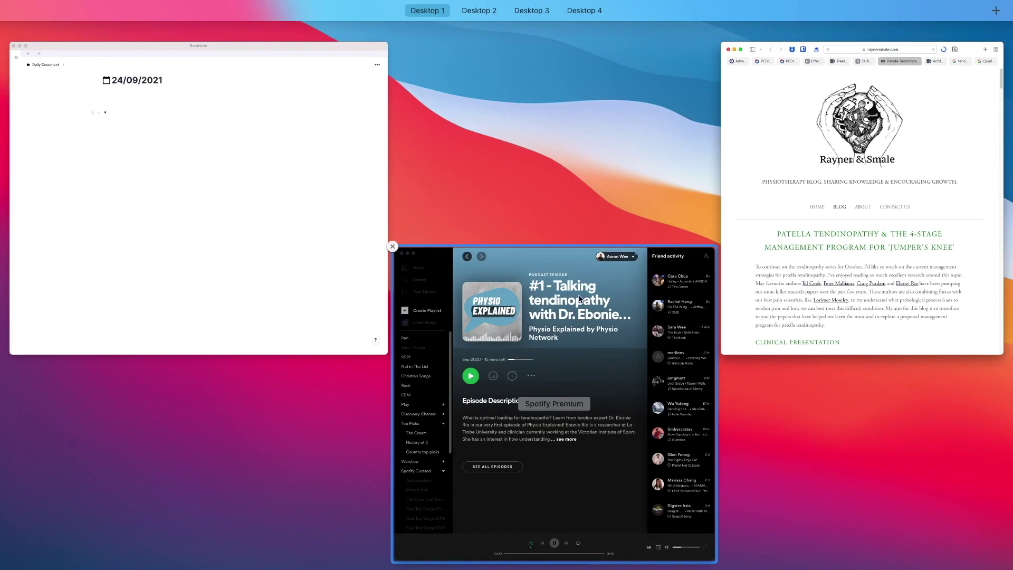
click(590, 288)
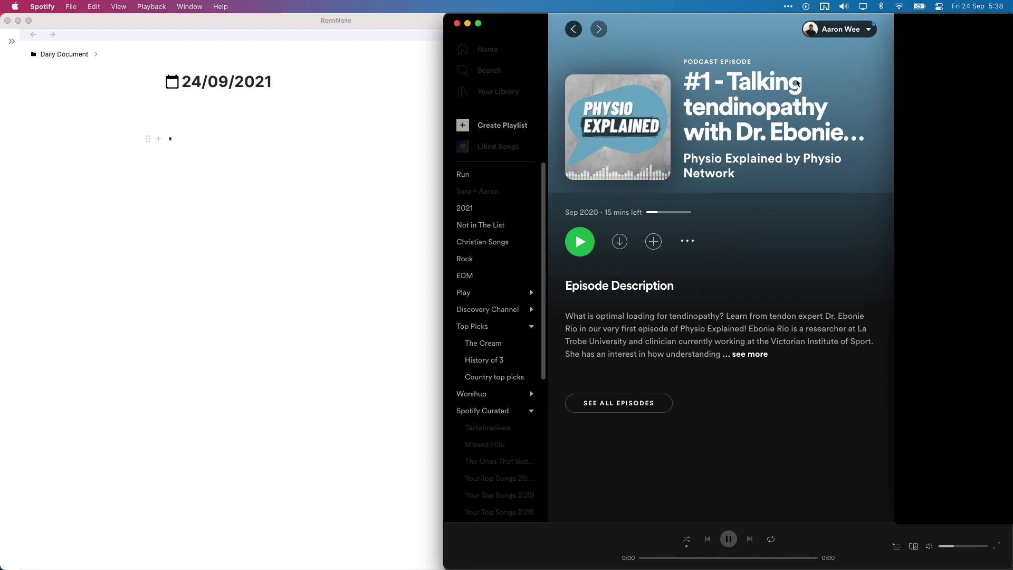
drag(443, 173, 508, 174)
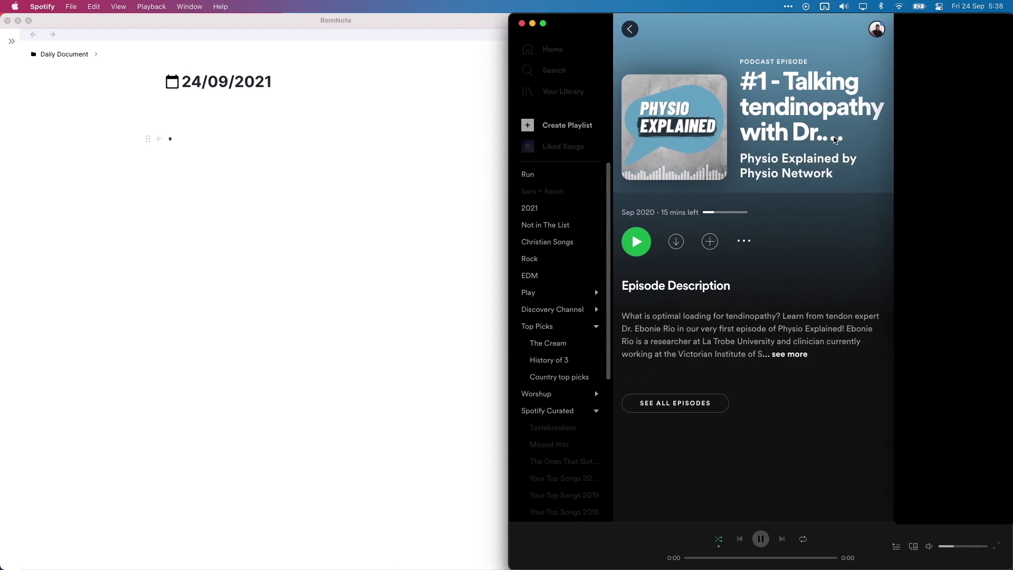
click(744, 241)
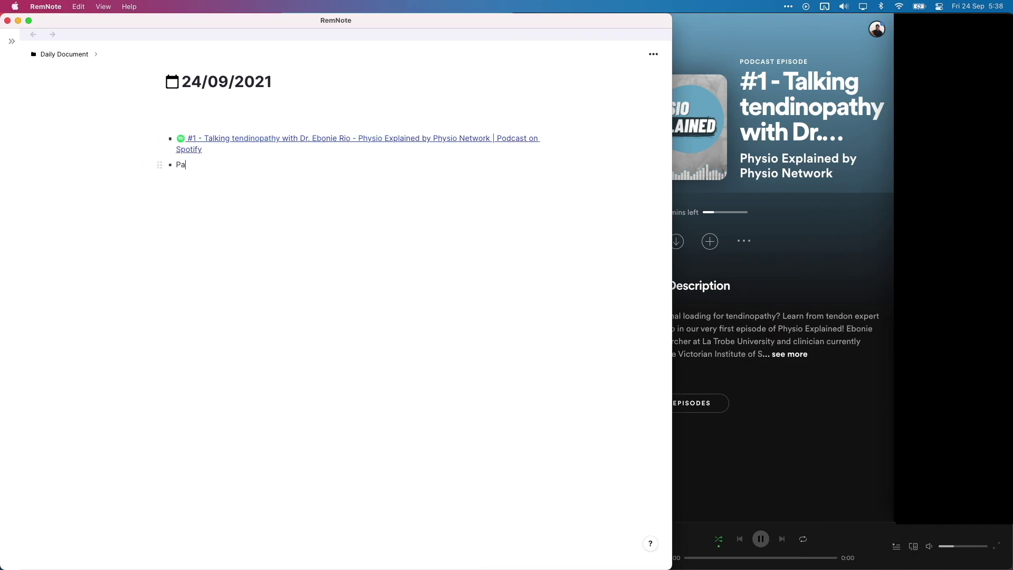
- Write notes: "Patellar Tendinopathy is almost exclusively to young jumping athletic male", "Tendons hate change so progressive loading is key", and the heavy weight protocol's double-legged drawback
text(tellar Tendinopathy is almost exclusively to young jumping athletic male)
key(Return)
text(Tendons hate change so progressive loading is key)
key(Return)
text(Heavy weight protocol  is good, however requires double legged  → further increasing muscle asymmetry. Therefore Dr Ebonnie refers single legged strengthening exercise for patellar tendinopathy)
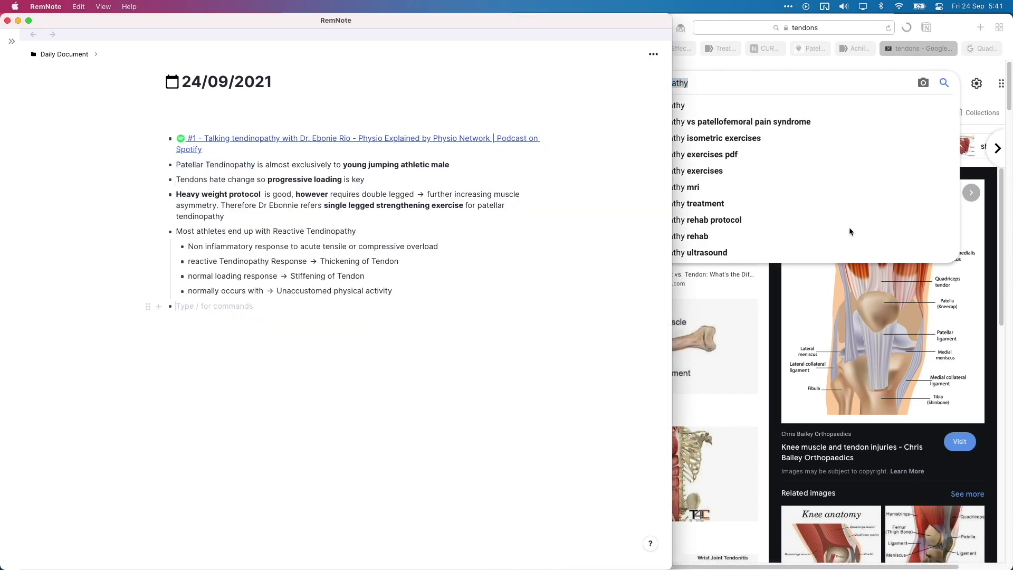
- Switch to Safari and view the MedlinePlus "Tendon vs. ligament" image from the Google image results
click(998, 103)
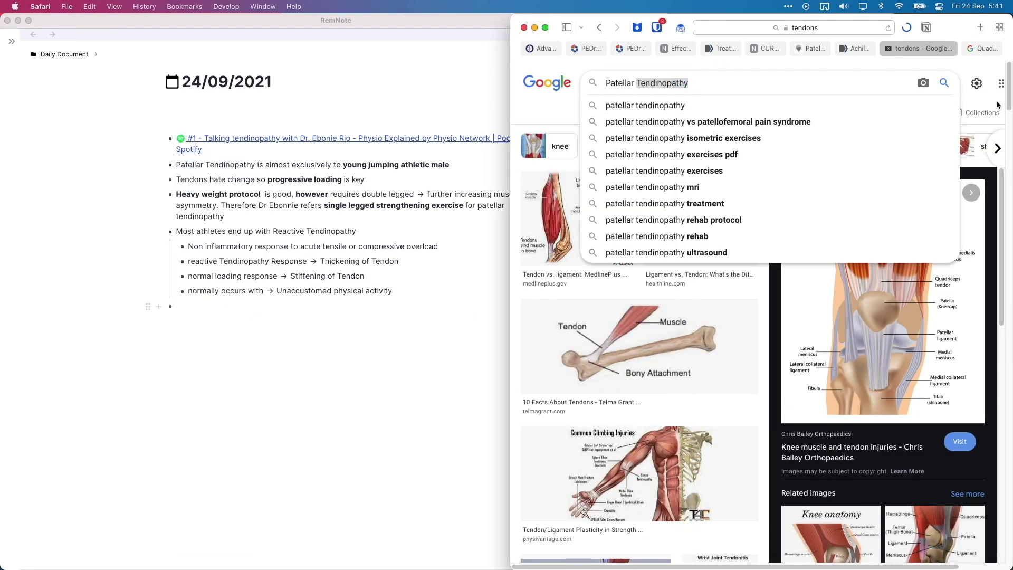
click(593, 284)
key(super+w)
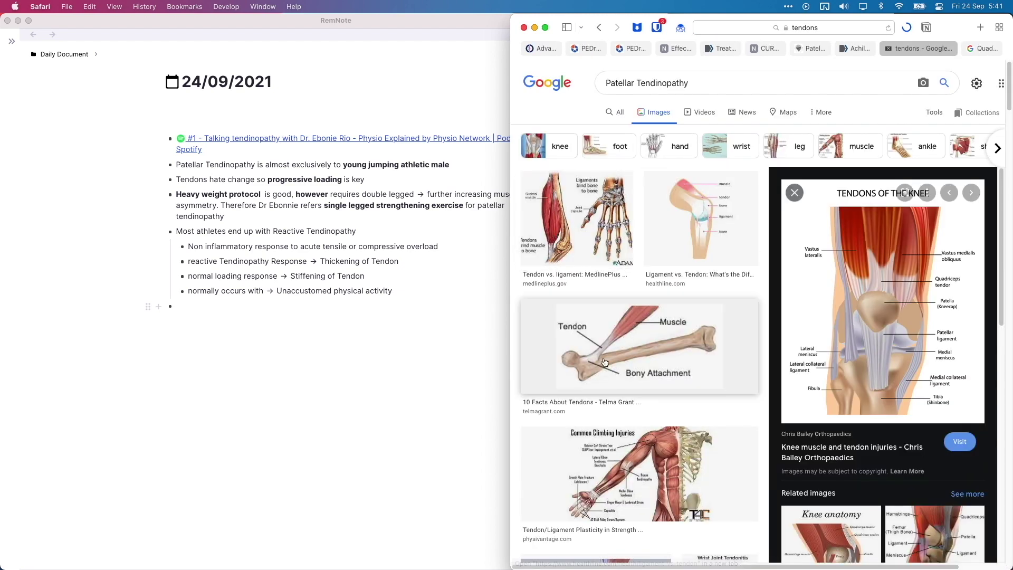
click(550, 247)
scroll(606, 263, down, 5)
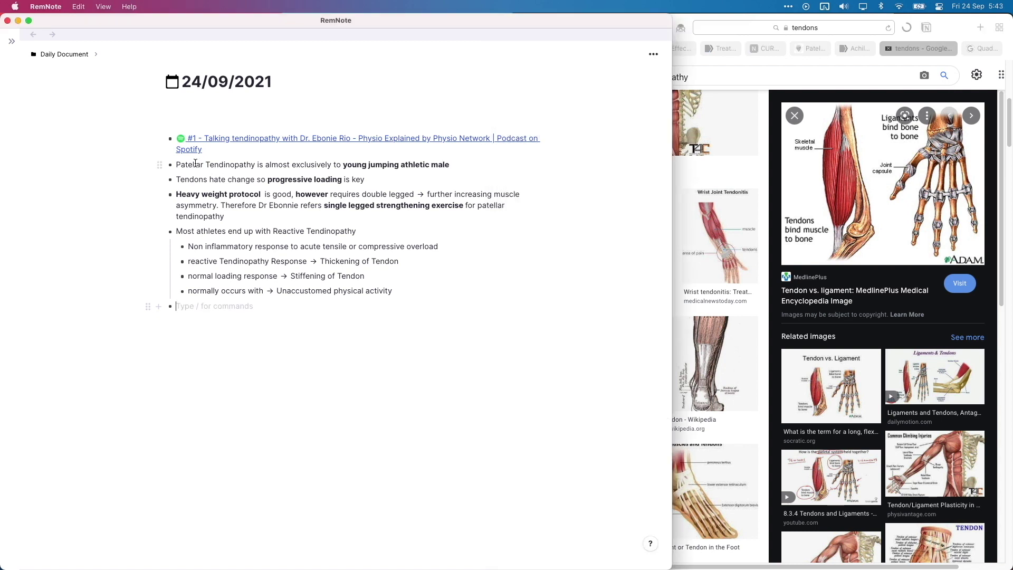
- Insert empty bullets between the heavy weight protocol note and the Reactive Tendinopathy note in the daily document
drag(193, 164, 273, 163)
click(349, 164)
click(274, 215)
key(Return)
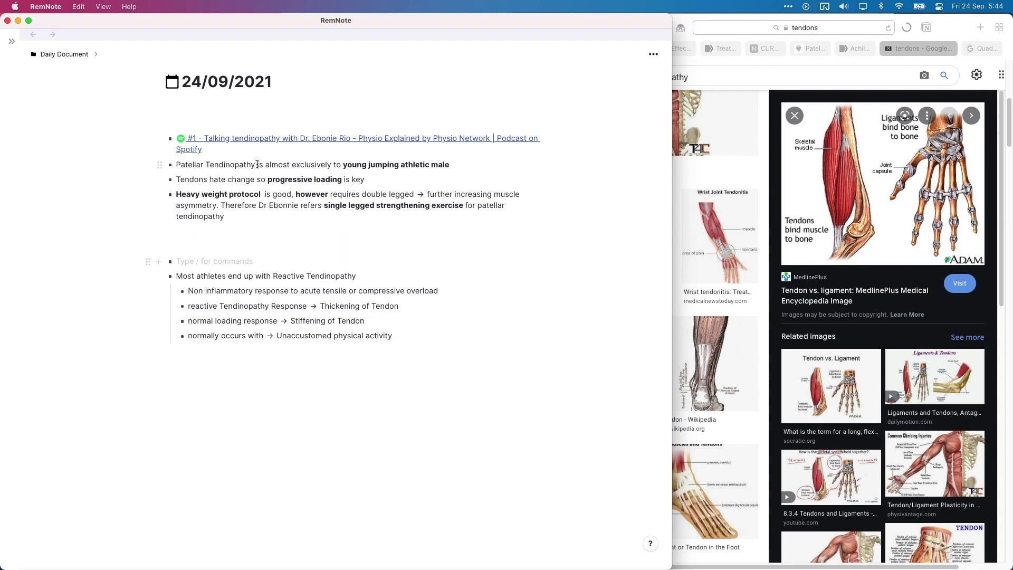
- Try linking "Patellar Tendinopathy" in the young jumping athletic male note to its existing page, and undo the link
drag(255, 165, 177, 166)
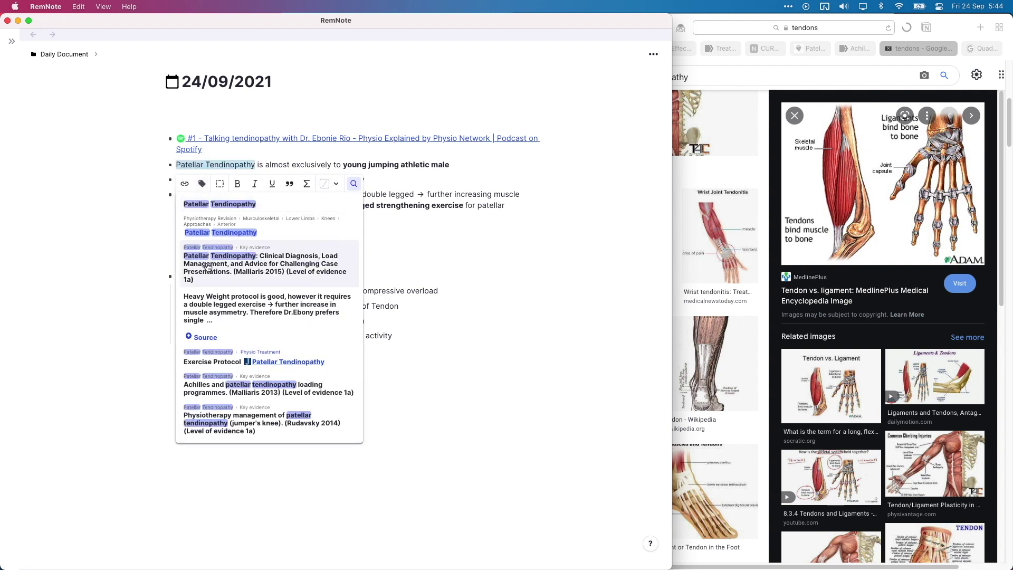
click(185, 184)
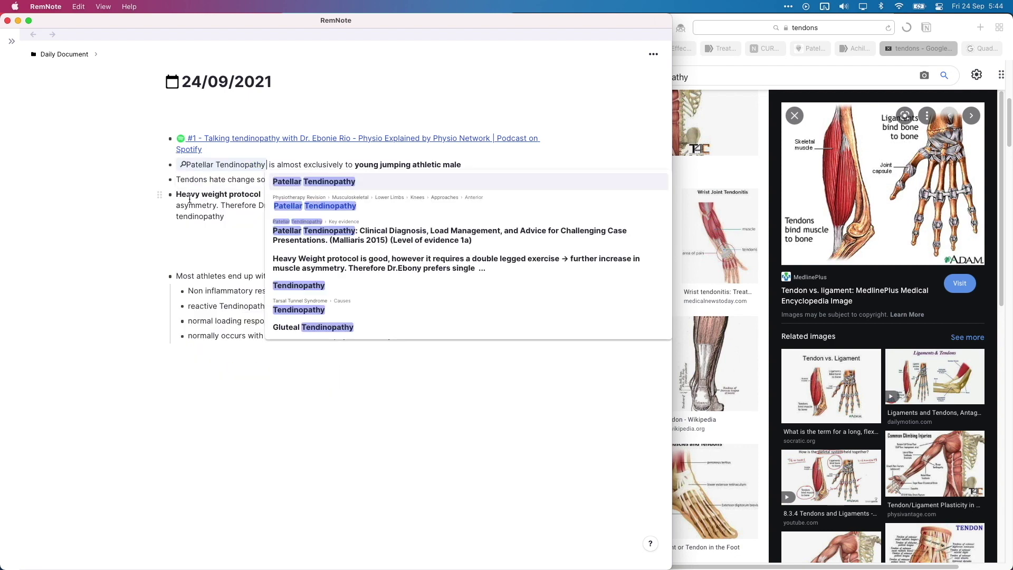
click(331, 186)
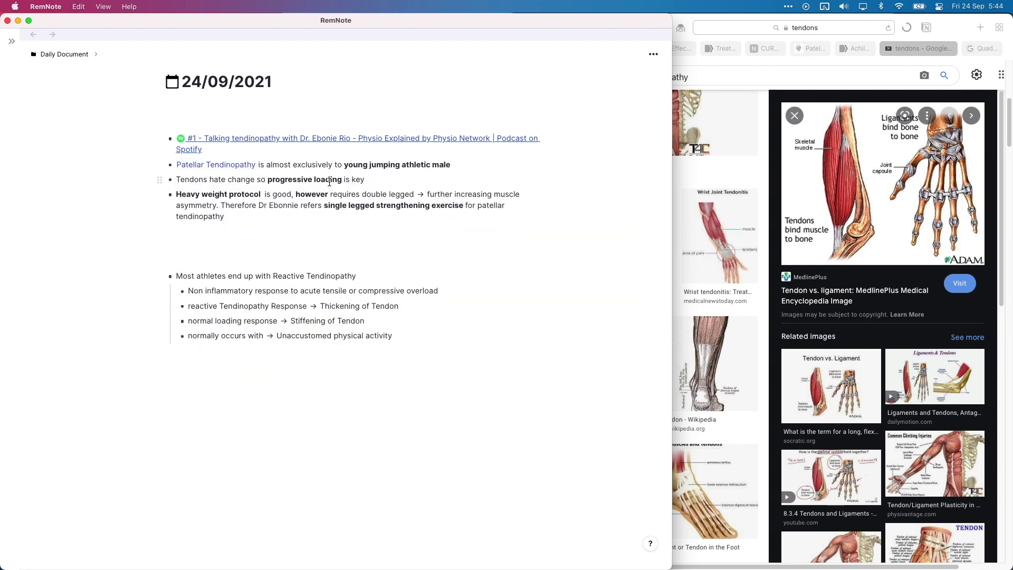
key(super+z)
key(super+z)
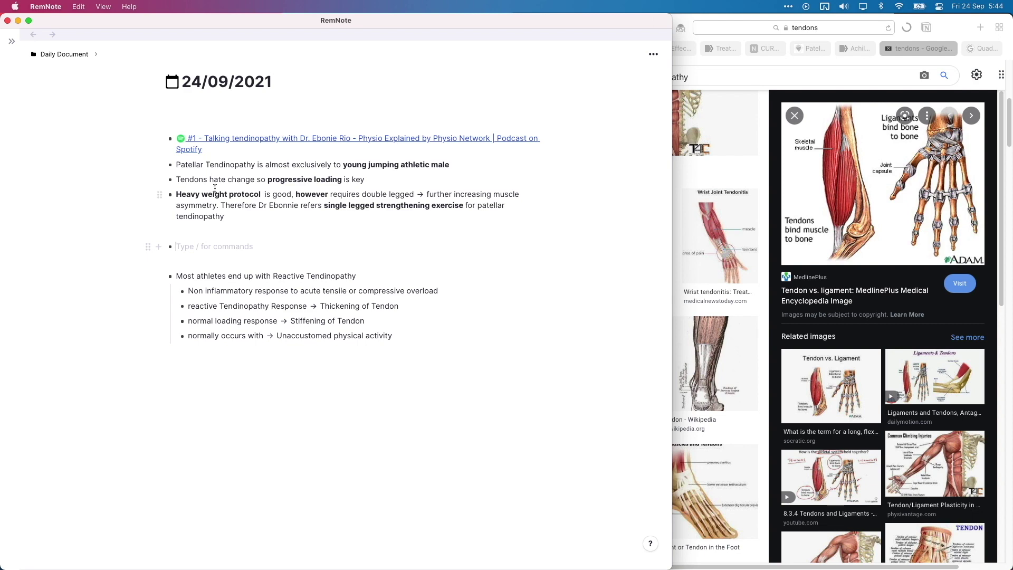
- Find the Patellar Tendinopathy page and open it in a second pane beside the daily document
key(super+p)
text(pa)
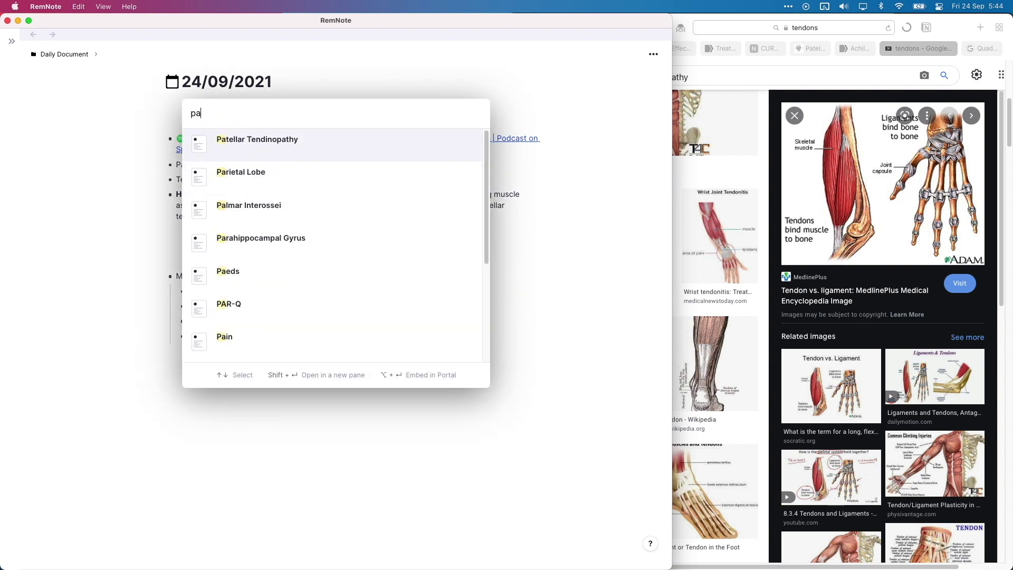
key(shift+Return)
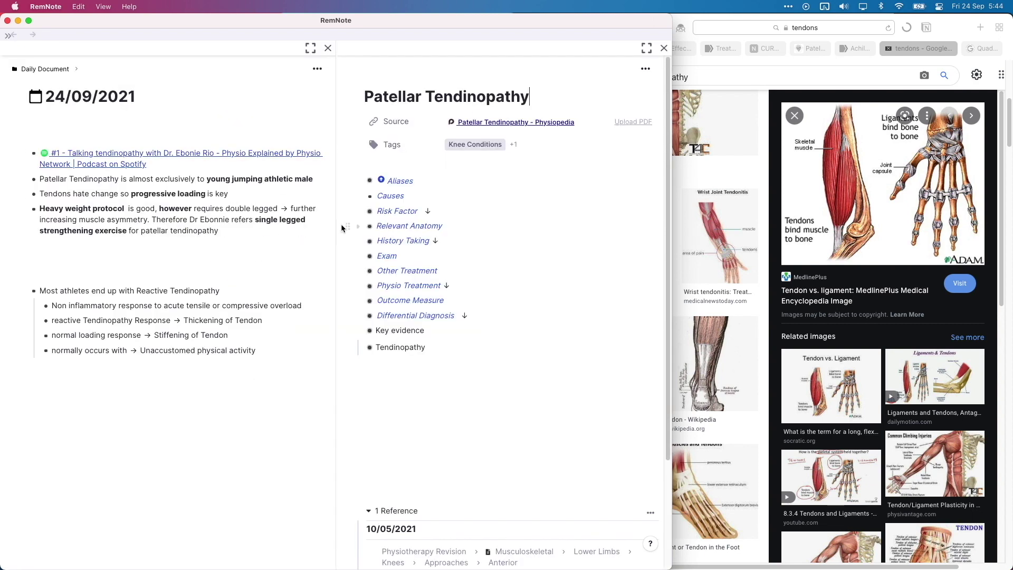
- Expand Risk Factor, Relevant Anatomy, History Taking, Exam, Differential Diagnosis and Outcome Measure to review their notes, and close the Patellar Tendinopathy pane
click(360, 212)
click(359, 256)
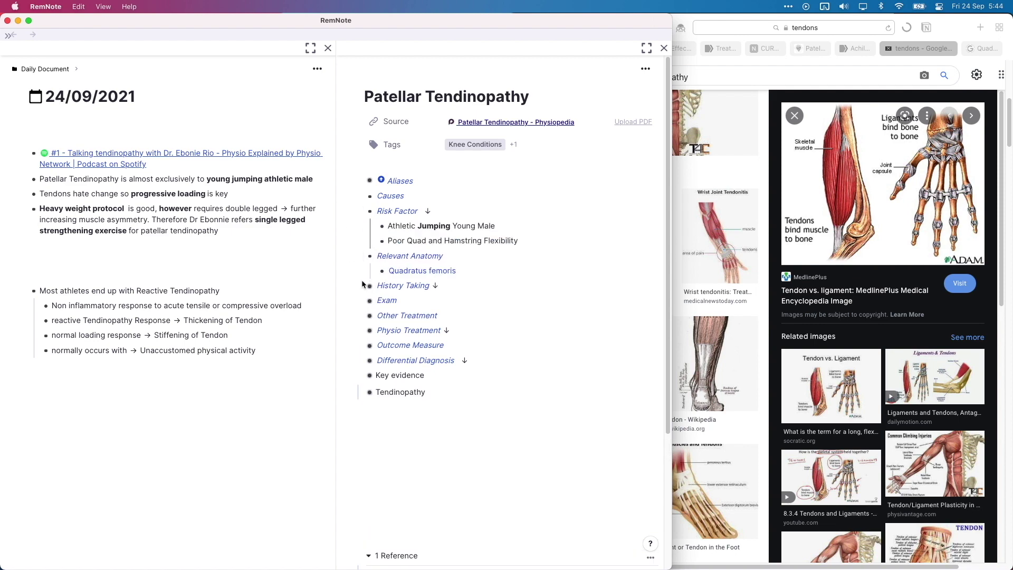
click(358, 287)
click(359, 375)
scroll(360, 316, down, 5)
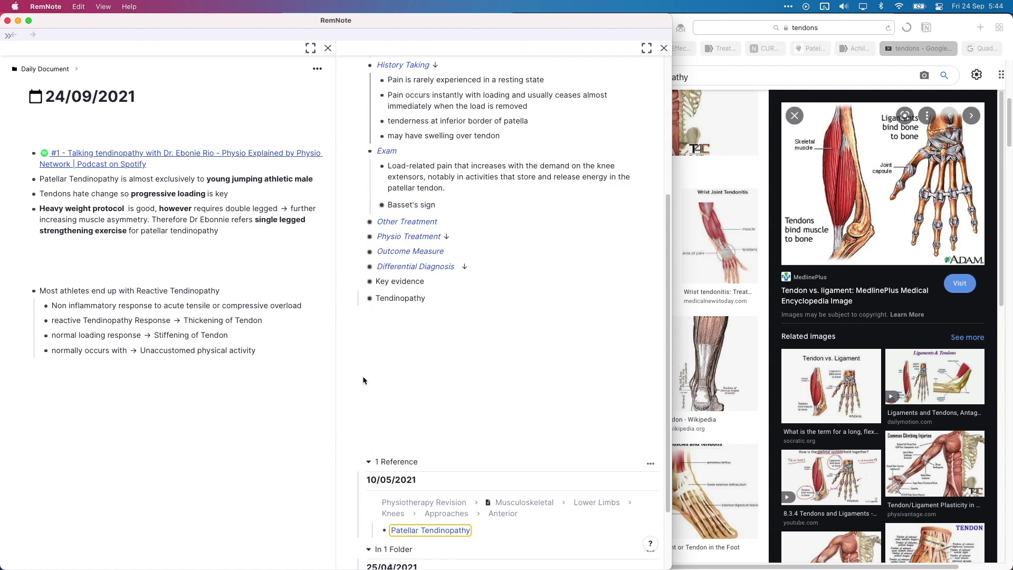
click(358, 266)
click(359, 251)
scroll(475, 211, up, 5)
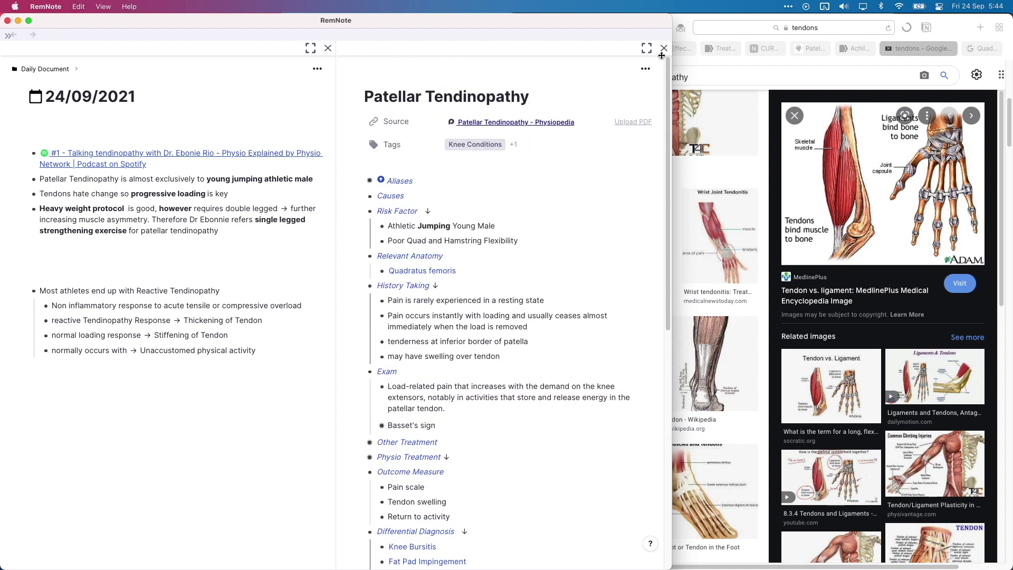
click(664, 48)
- Embed the Patellar Tendinopathy page as a portal in the empty bullet below the heavy weight protocol note
click(223, 241)
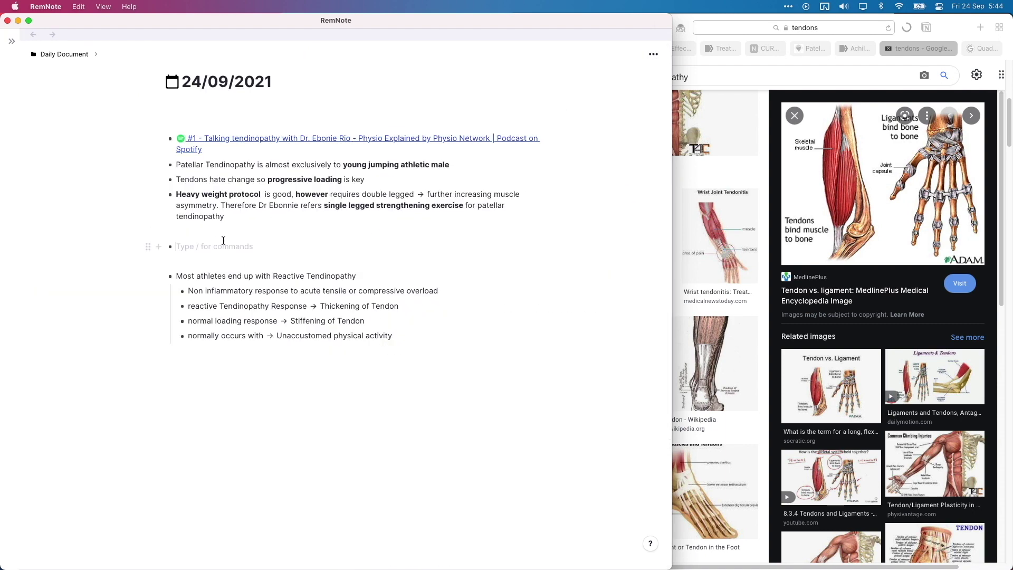
text((()
key(Up)
key(Up)
key(Up)
key(Up)
key(Up)
key(Return)
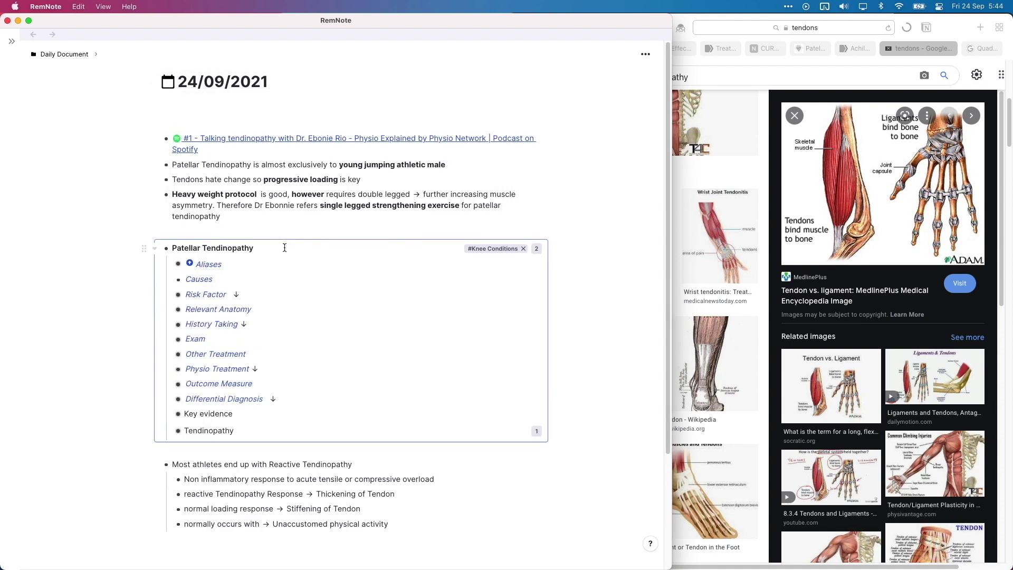
- Open the recent Patellar Tendinopathy page in a second pane to compare it with its embedded portal
key(super+p)
key(Up)
key(Up)
key(Up)
key(Up)
key(Up)
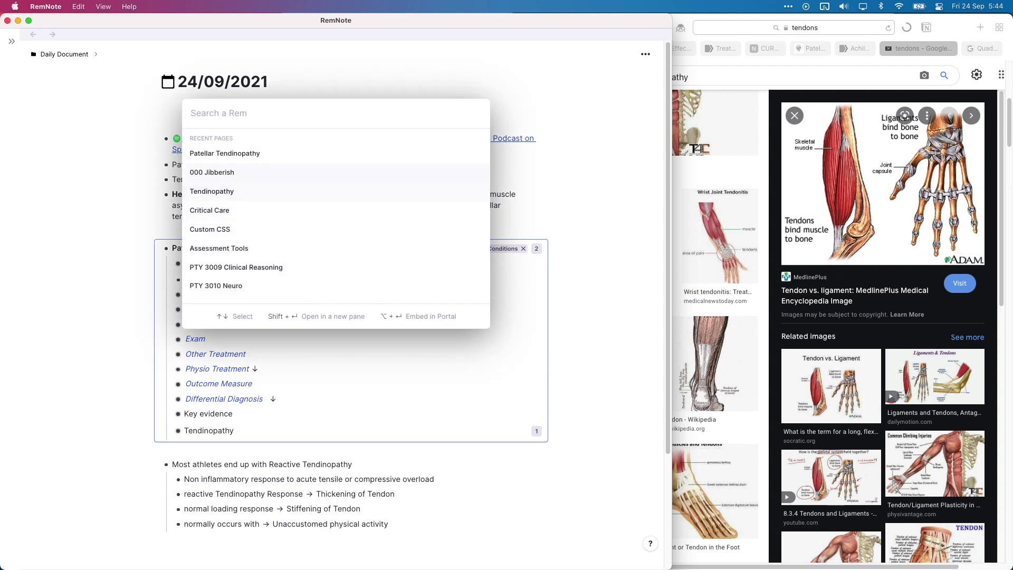
key(shift+Return)
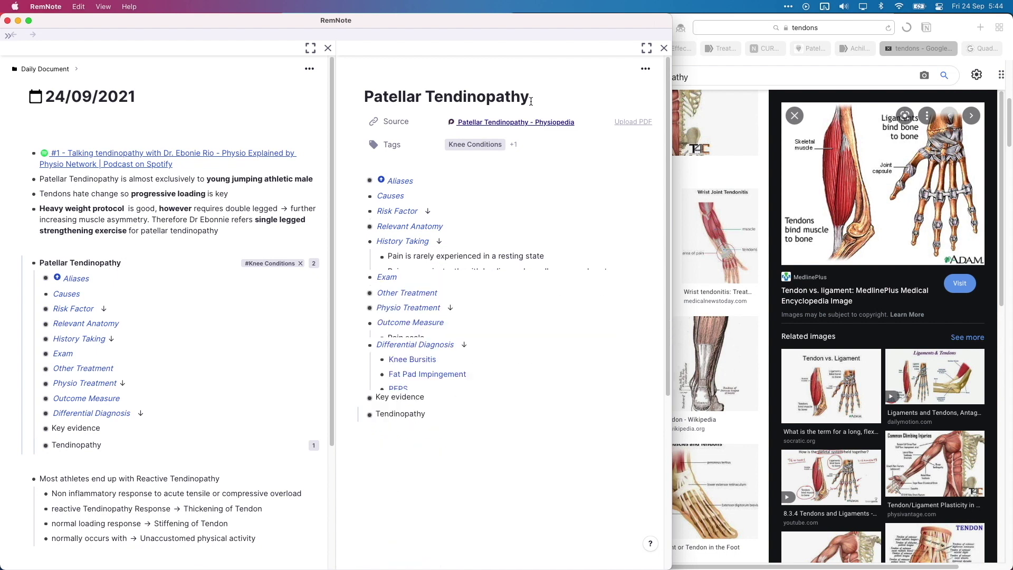
- Add "rhbsjdghbfjsdhgfsdhbj" to the Key evidence bullet, compare it in both panes, delete the text, and close the page's pane
text(rhbsjdghbfjsdhgfsdhbj)
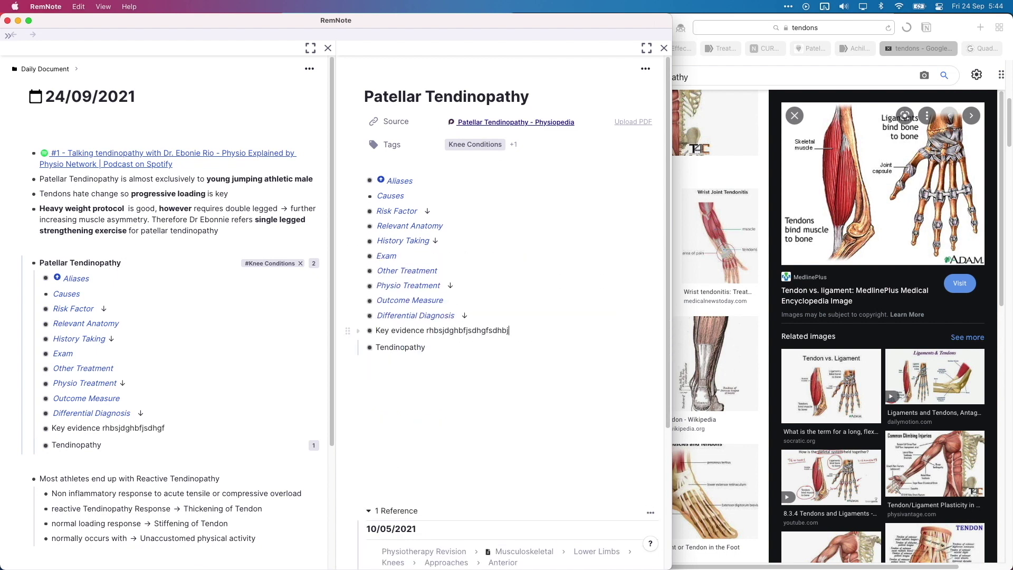
drag(462, 335, 511, 335)
drag(151, 429, 191, 430)
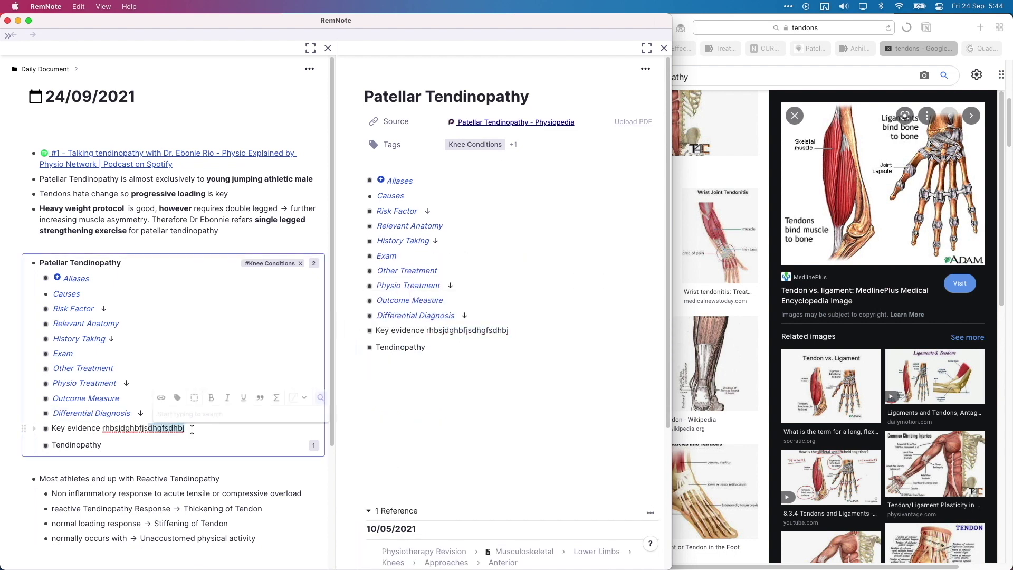
click(518, 343)
click(506, 330)
drag(505, 330, 421, 328)
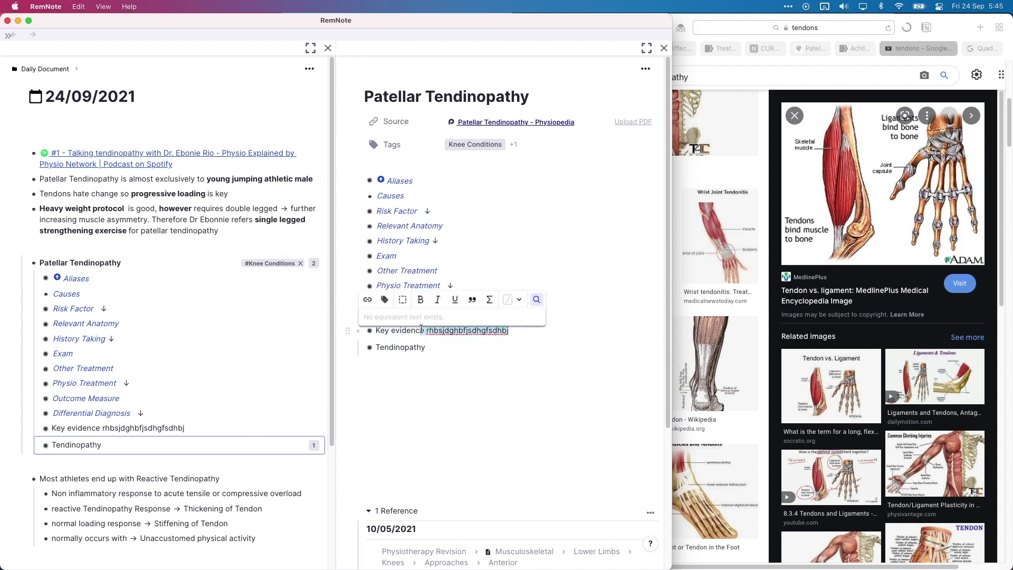
key(BackSpace)
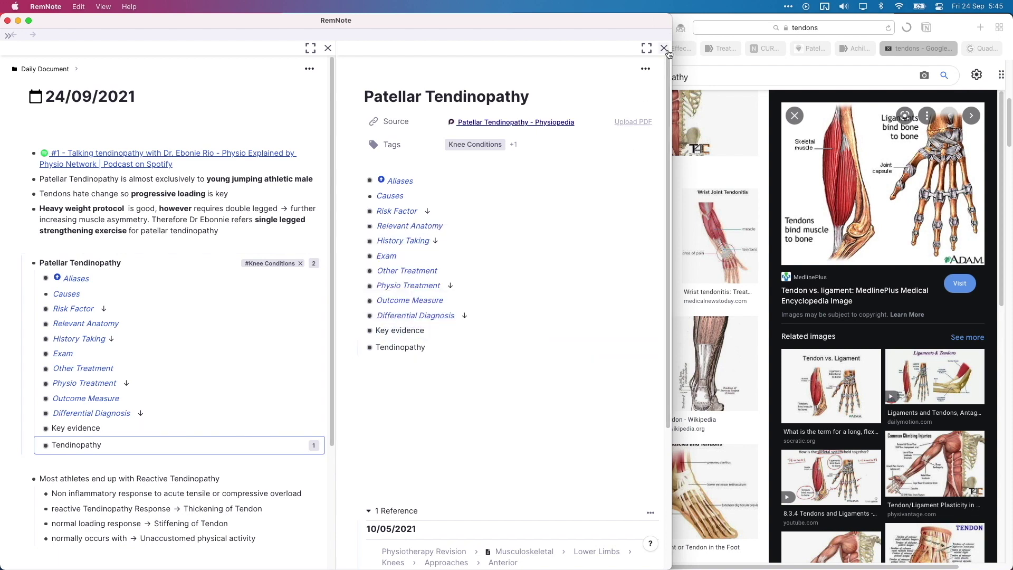
click(664, 47)
click(189, 249)
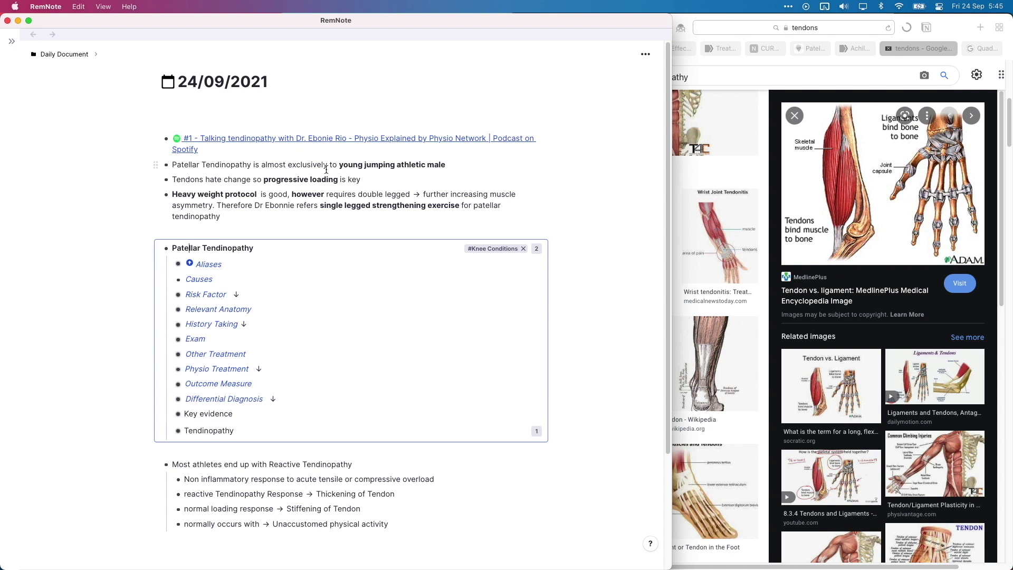
drag(185, 164, 415, 160)
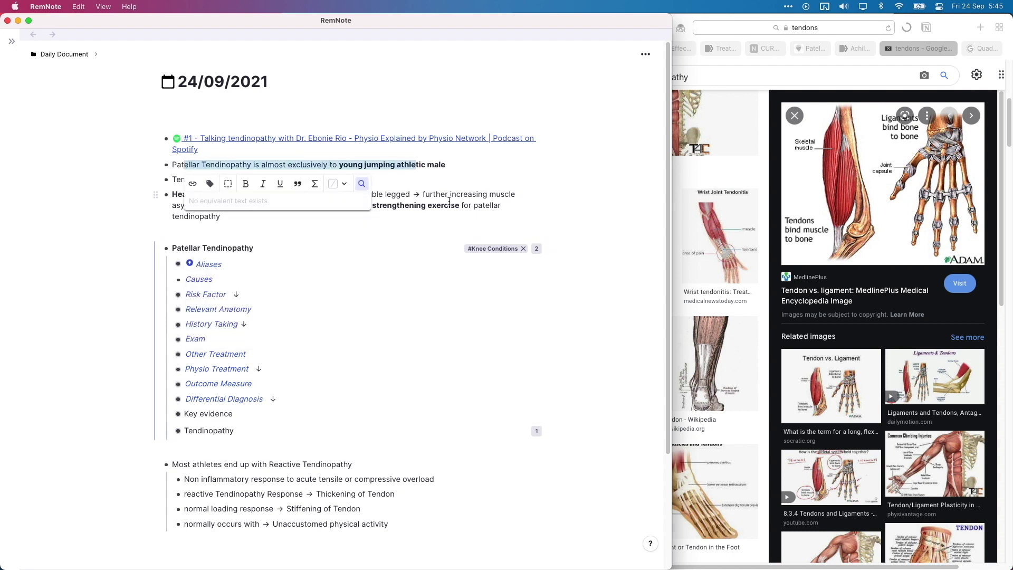
drag(449, 203, 197, 194)
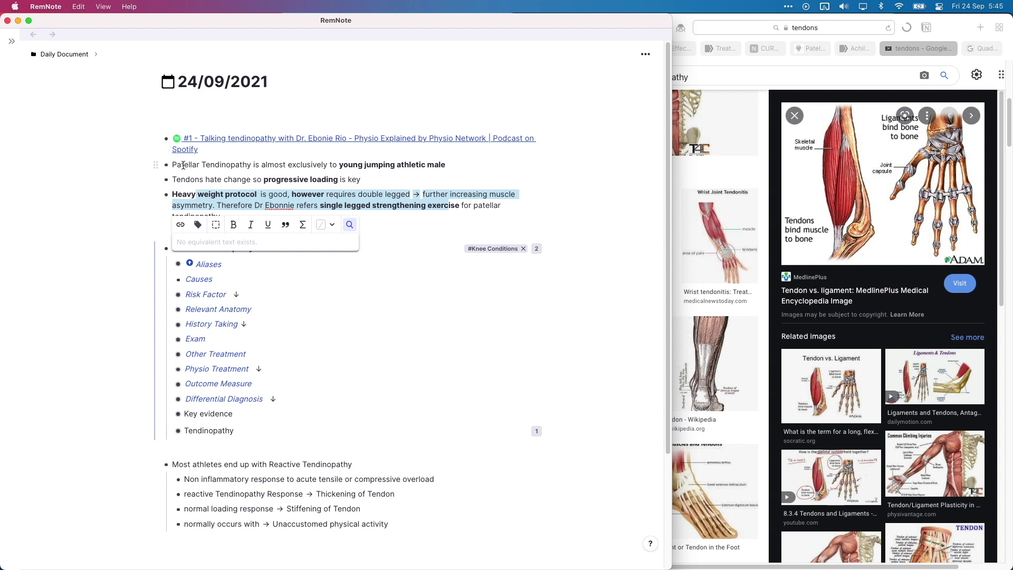
click(175, 166)
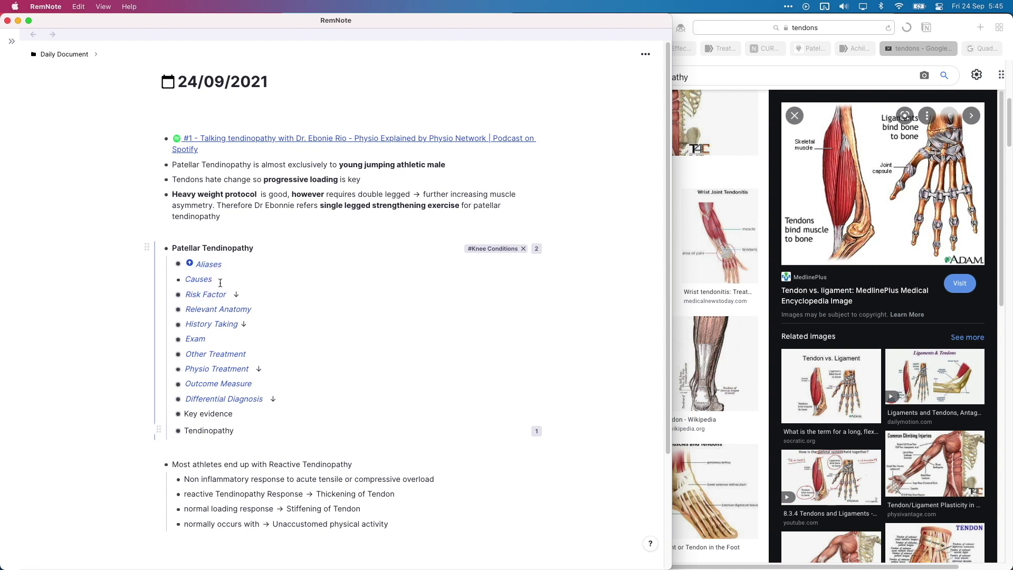
- Add an "Epidemiology" bullet below Causes in the portal and move the young jumping athletic male note beneath it
click(220, 283)
key(Return)
text(Epidemiology)
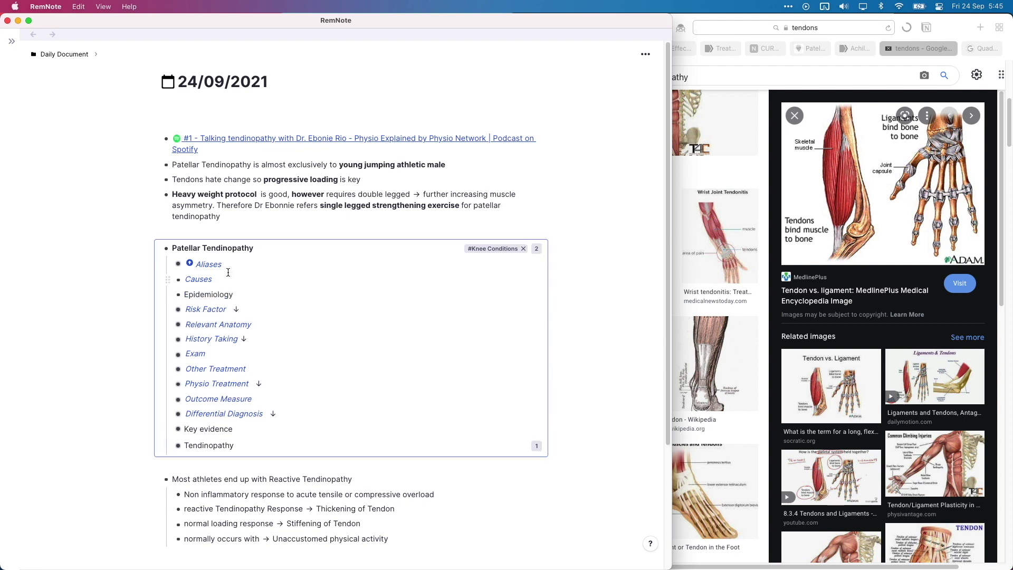
click(284, 164)
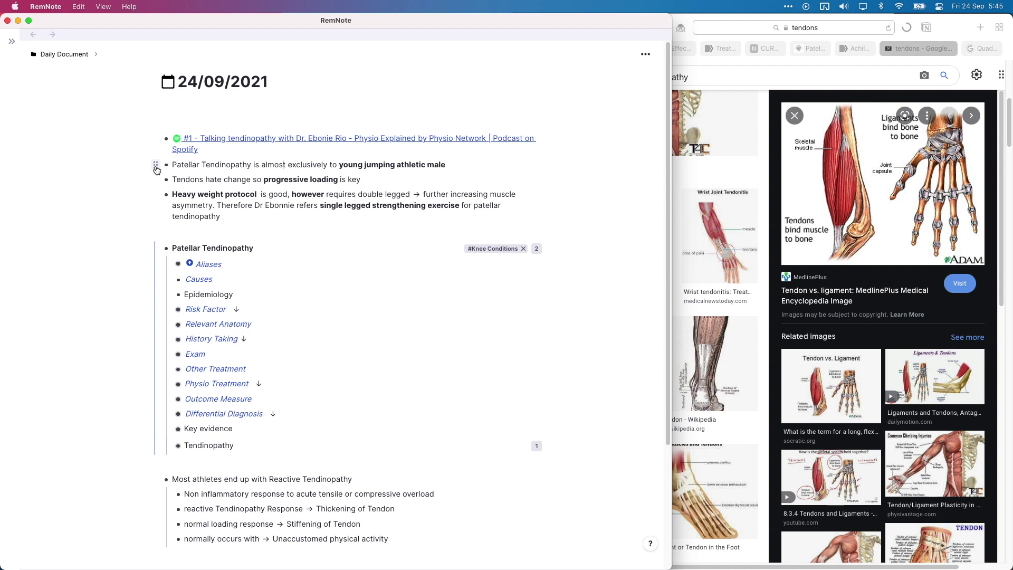
drag(155, 165, 191, 289)
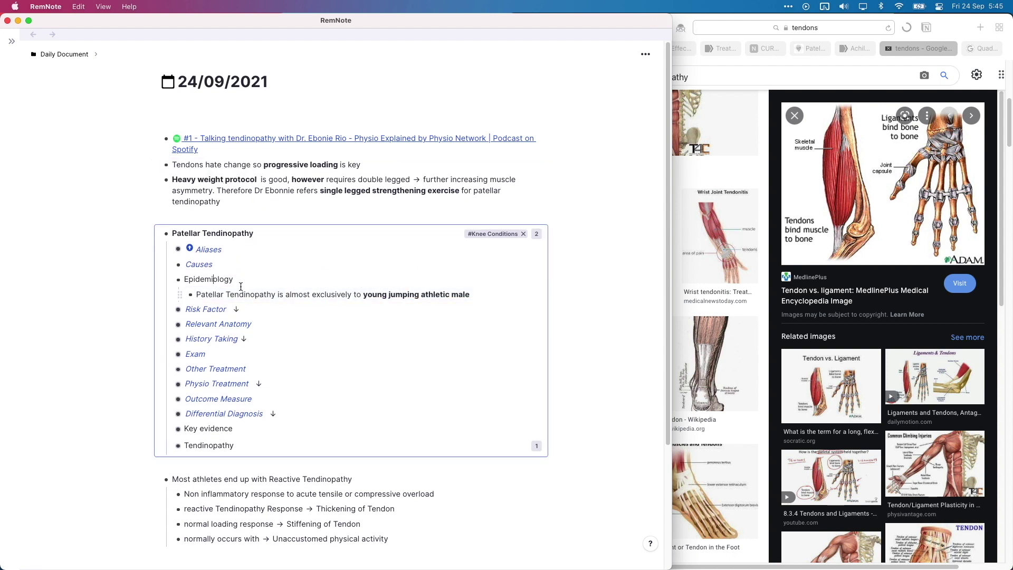
- Shorten the note under Epidemiology to "is almost exclusively to young jumping athletic male"
drag(279, 295, 197, 296)
key(BackSpace)
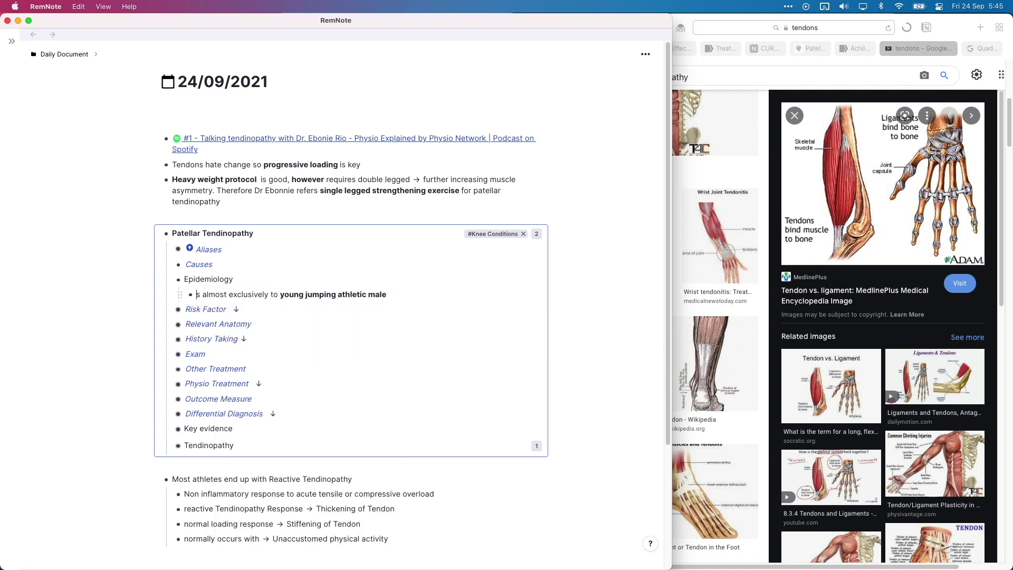
text(io)
key(BackSpace)
key(BackSpace)
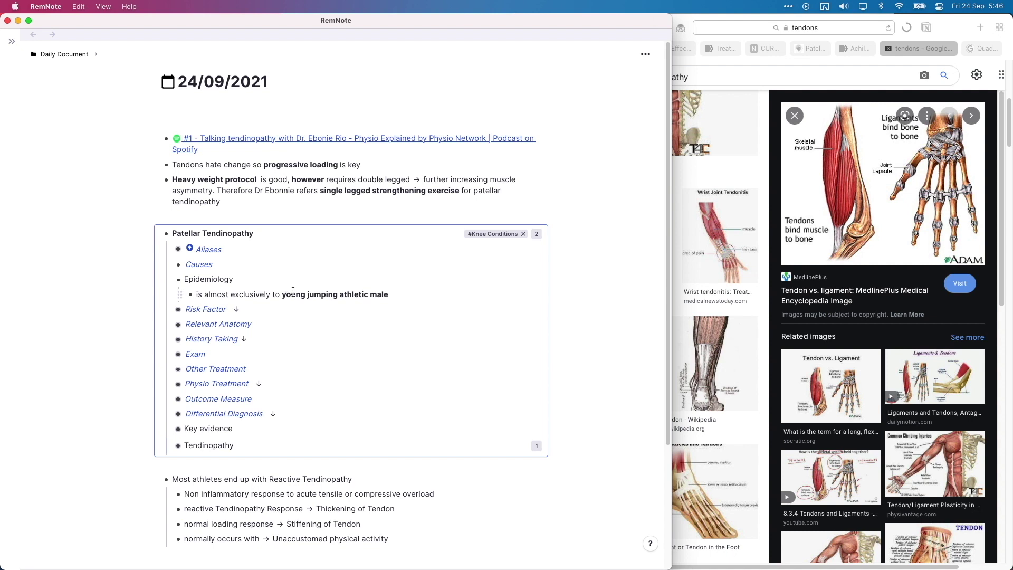
- Cut the Heavy weight protocol note from the daily notes and remove the empty bullet left behind
drag(221, 202, 174, 180)
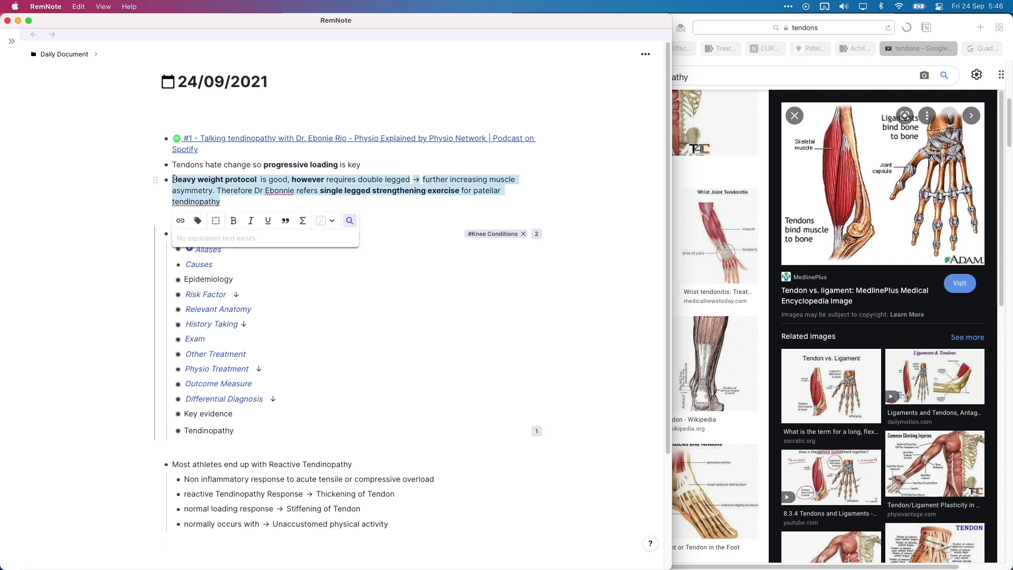
key(super+z)
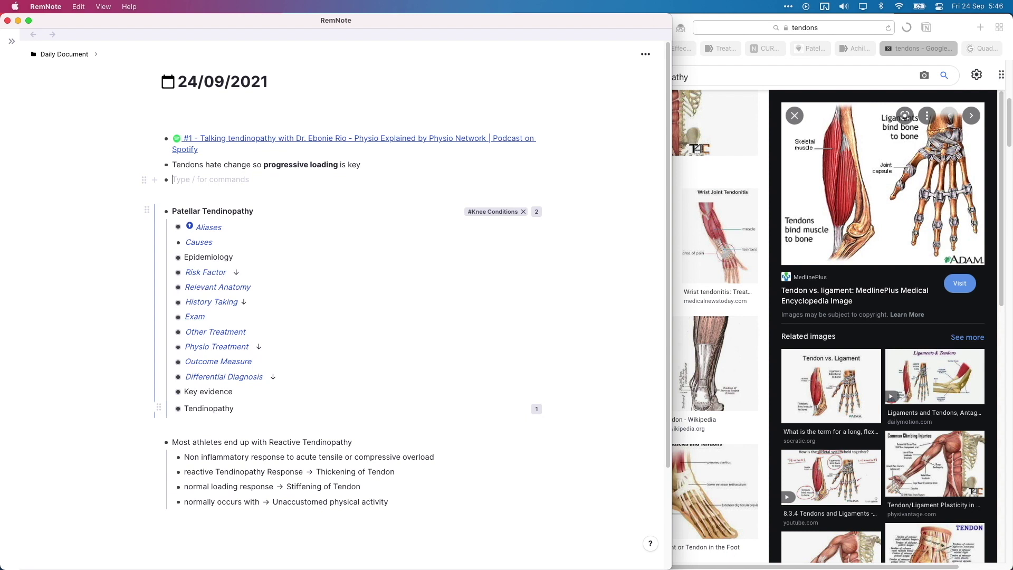
key(super+z)
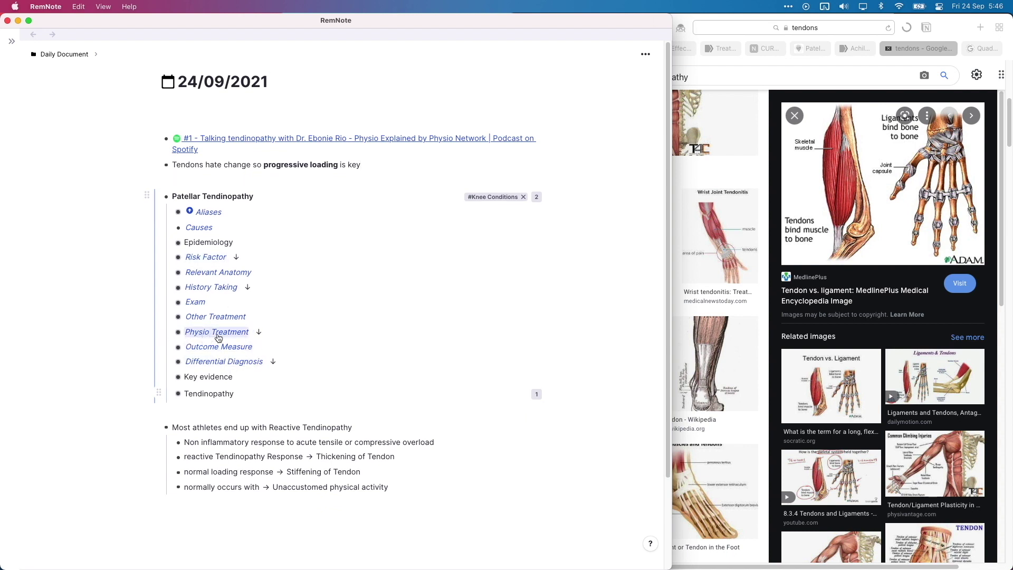
- Expand Physio Treatment in the portal and examine the Exercise Rehab Program entries and the stages of the Exercise Protocol
click(209, 337)
click(166, 332)
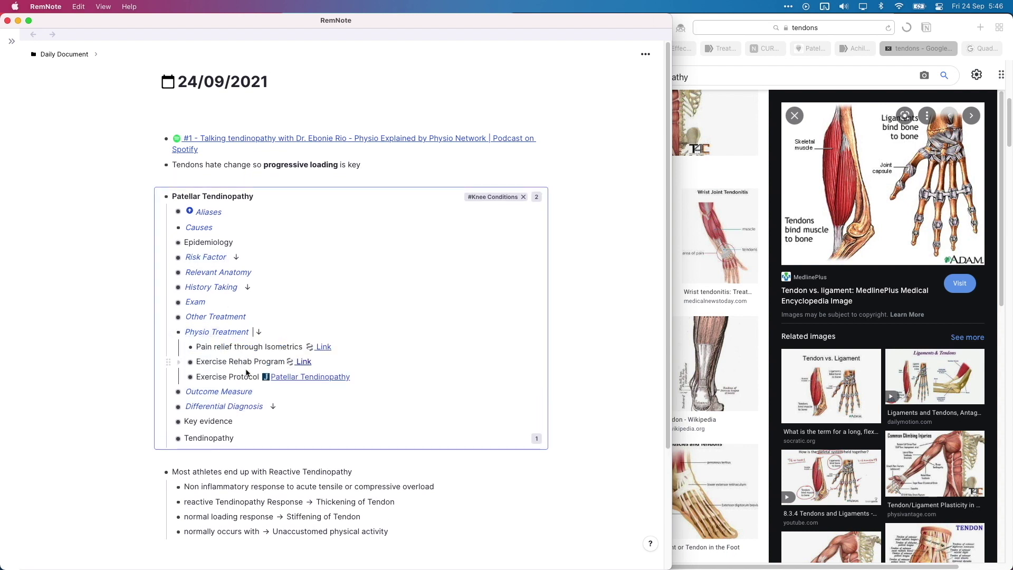
click(179, 376)
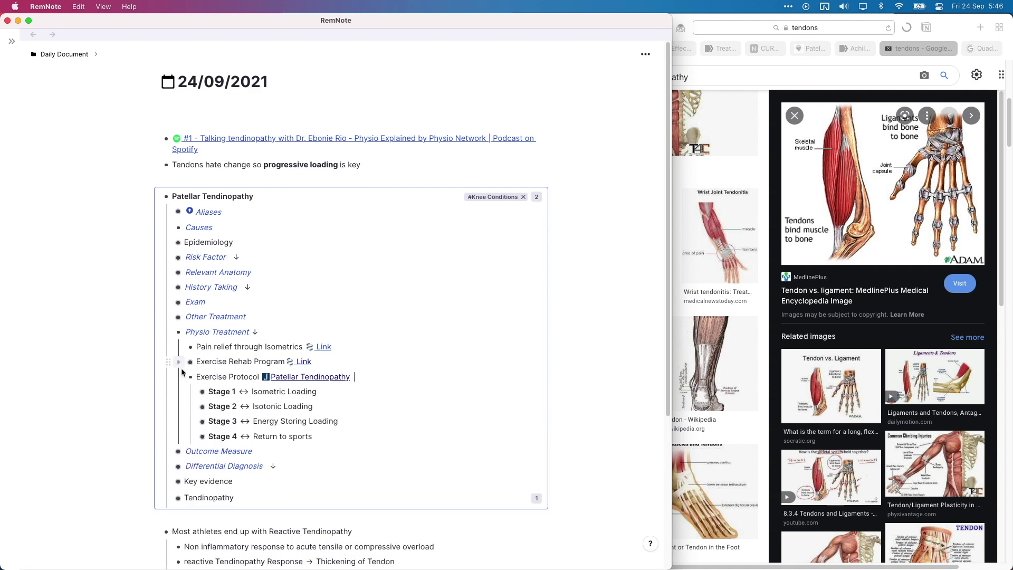
click(180, 362)
scroll(182, 363, down, 5)
click(191, 289)
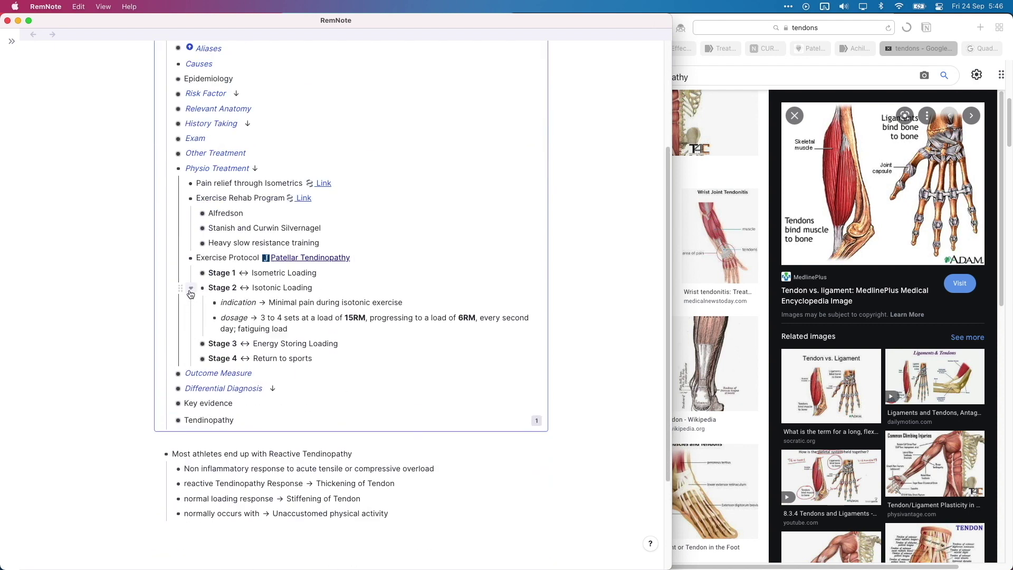
click(190, 273)
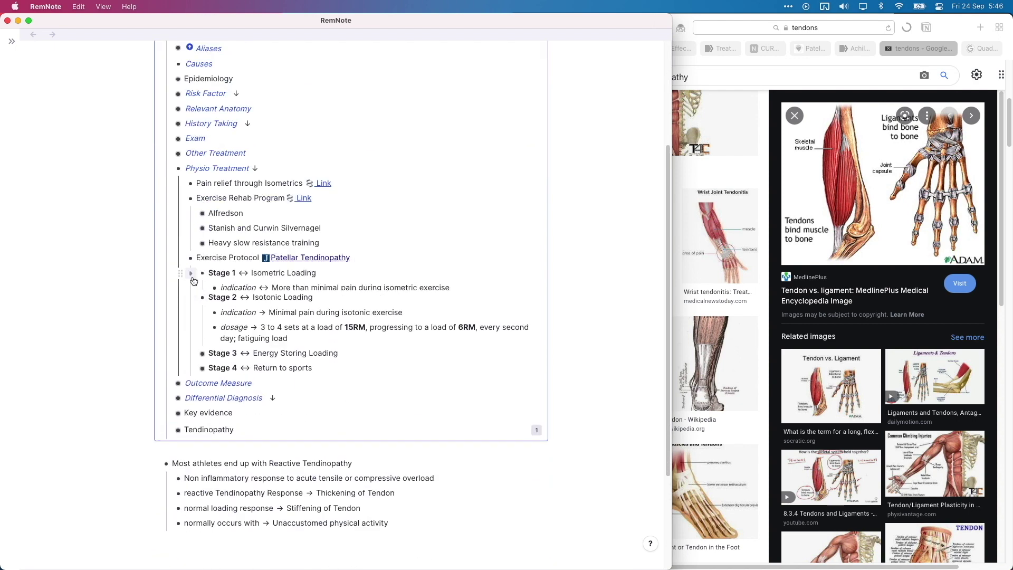
click(191, 329)
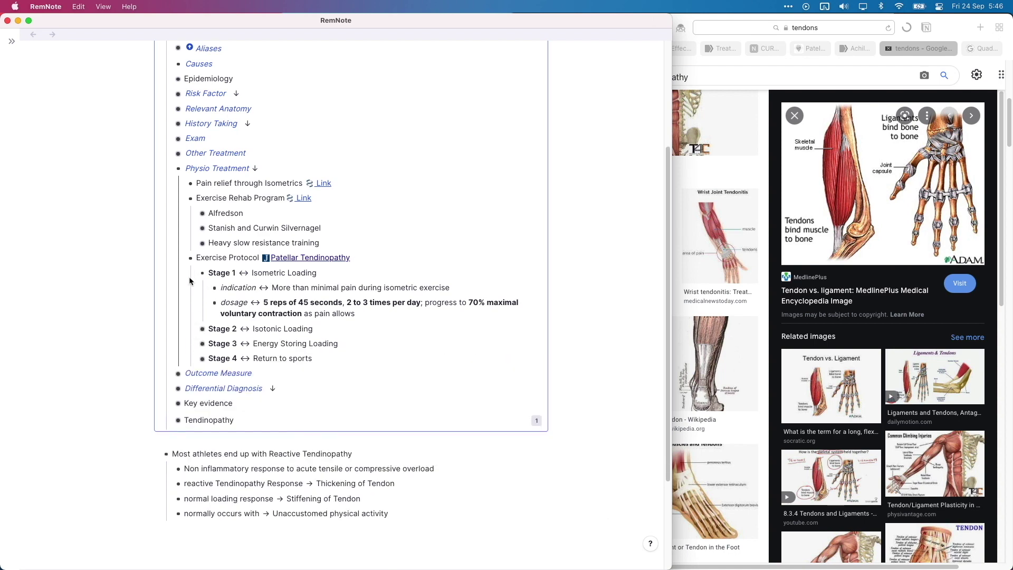
click(191, 272)
click(179, 257)
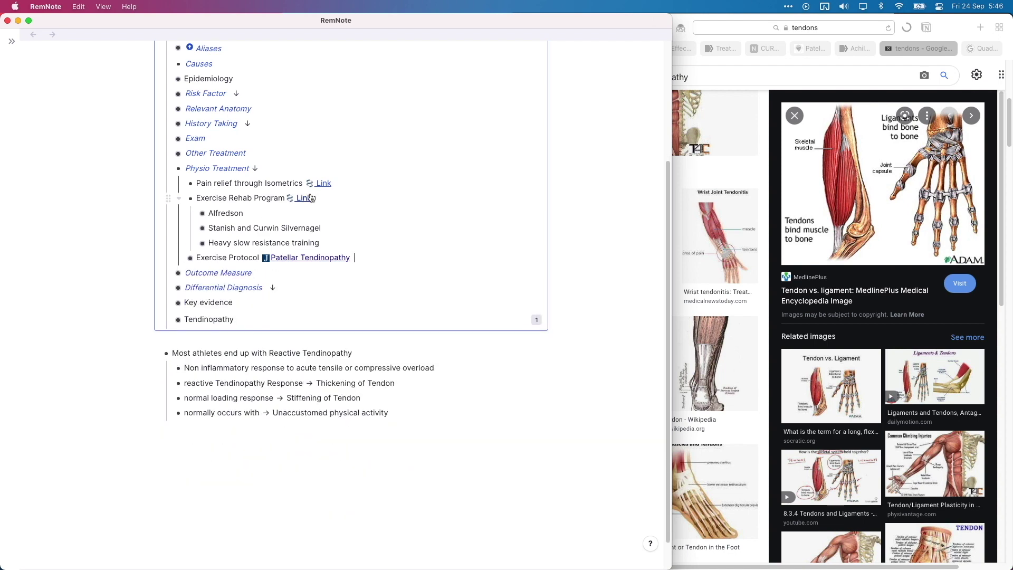
- Open the article linked from Exercise Rehab Program and skim its abstract in Safari
click(304, 198)
scroll(732, 300, down, 15)
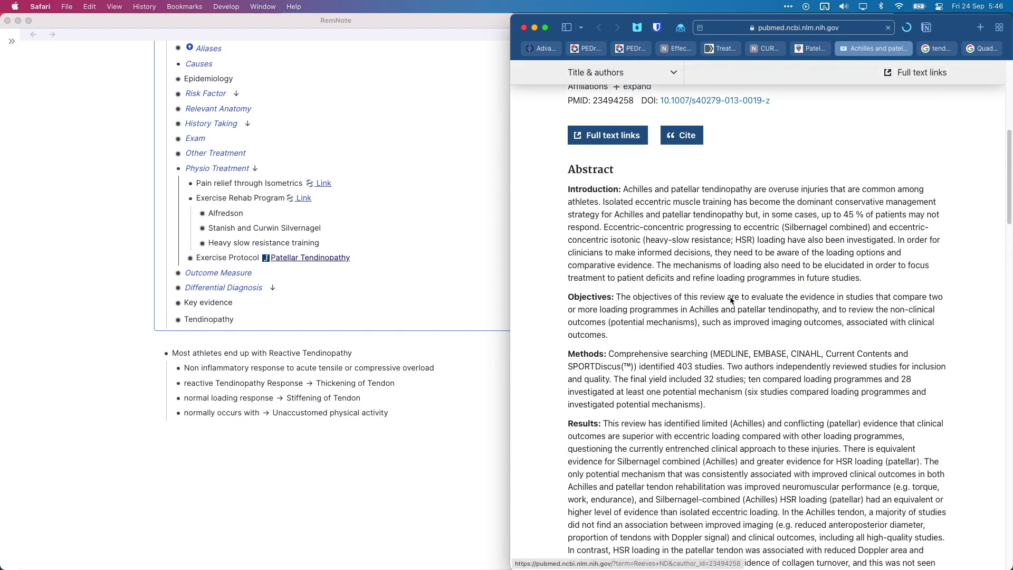
scroll(732, 300, up, 10)
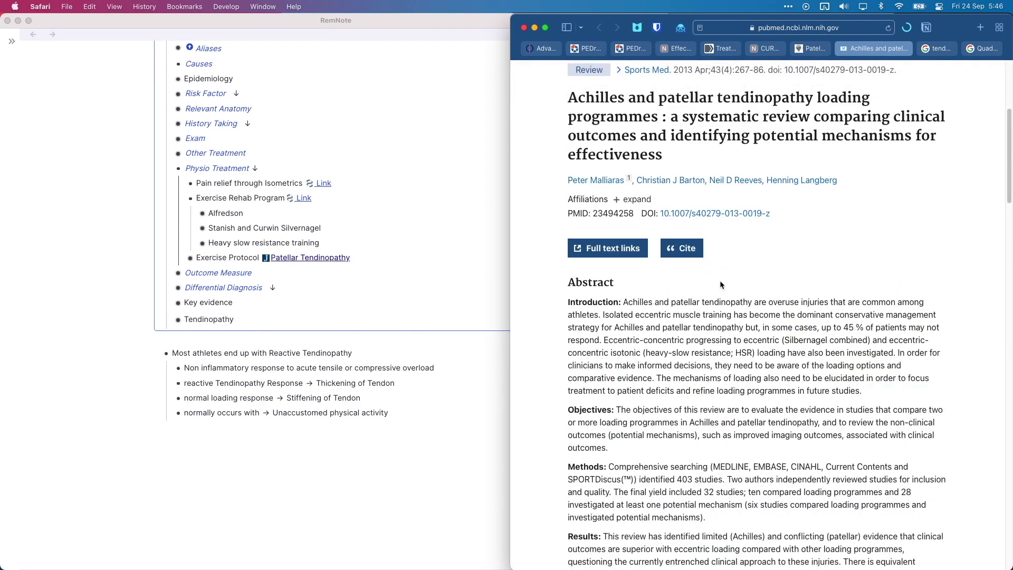
- Back in RemNote, add a "Principle" bullet below Exercise Protocol and paste the Heavy weight protocol note beneath it
click(215, 198)
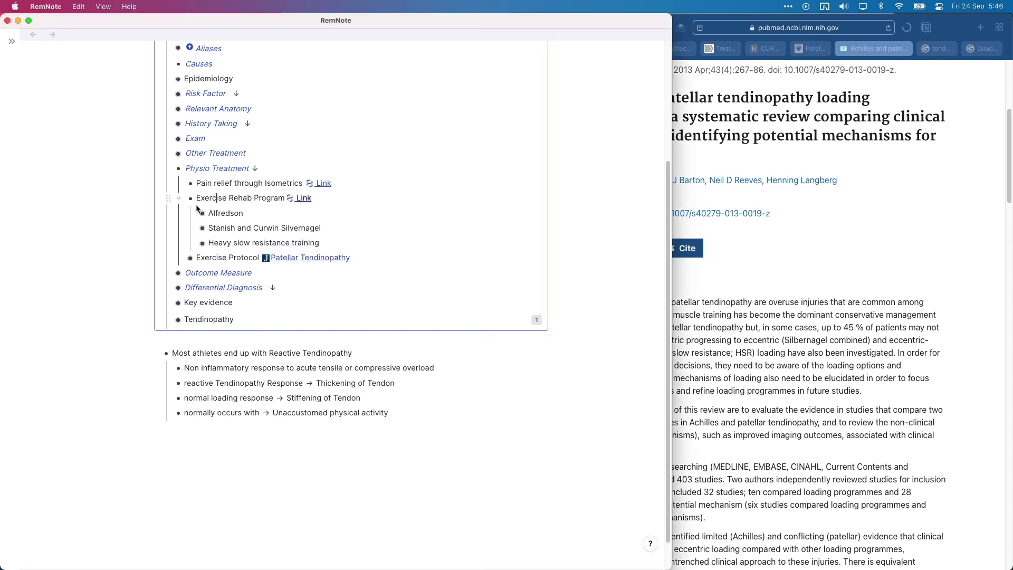
click(179, 199)
click(179, 223)
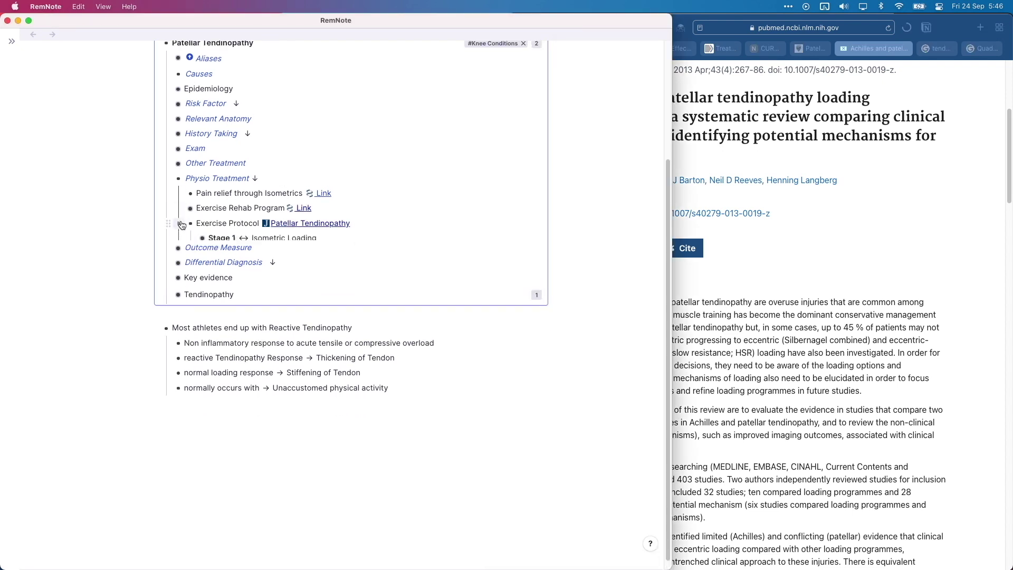
drag(311, 283, 261, 283)
click(178, 223)
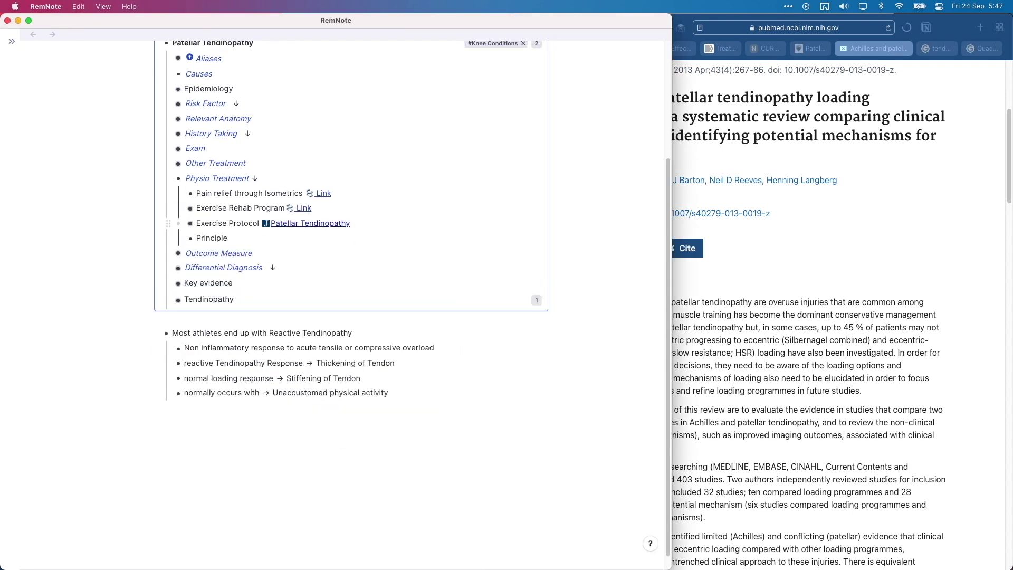
key(Return)
key(Tab)
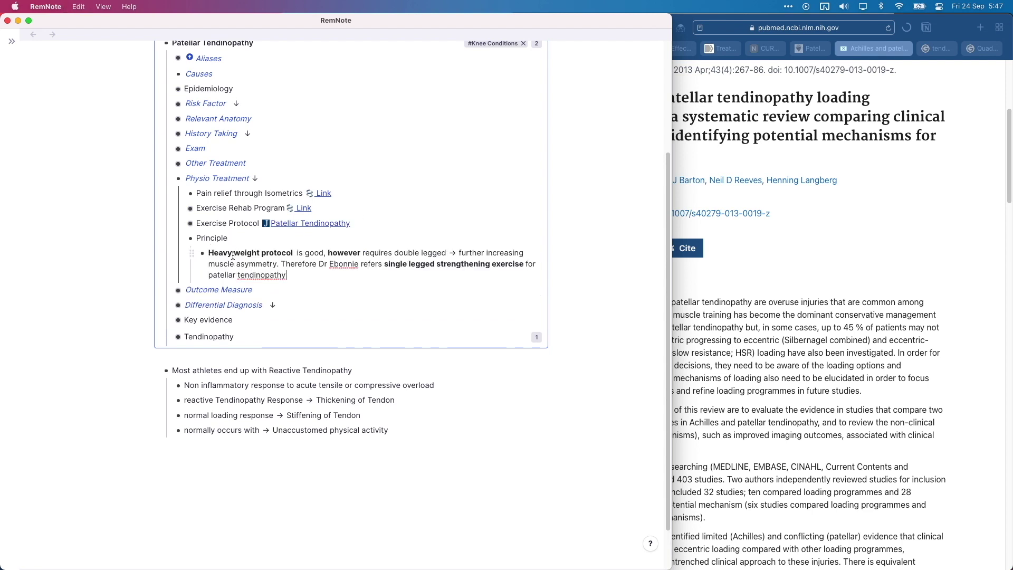
- Expand Epidemiology in the portal and review the notes sorted under Principle and Epidemiology
drag(216, 254, 499, 254)
click(498, 253)
scroll(296, 250, up, 3)
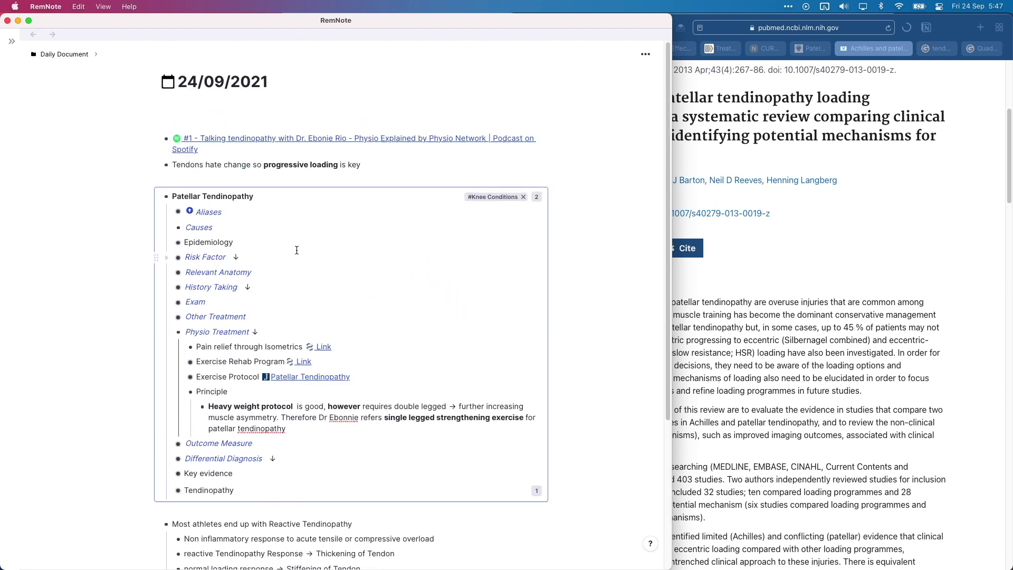
click(176, 246)
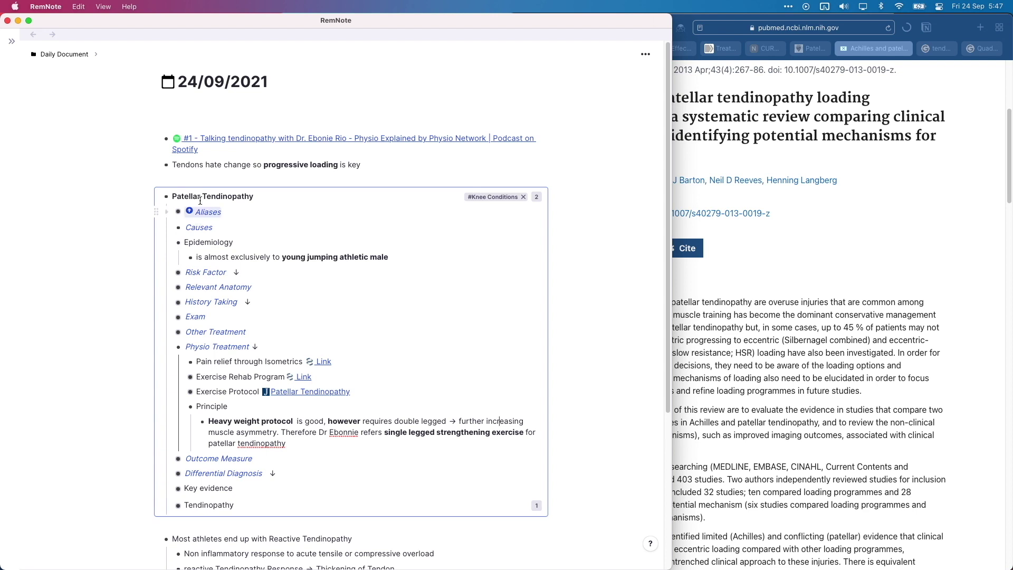
drag(194, 197, 278, 189)
click(266, 196)
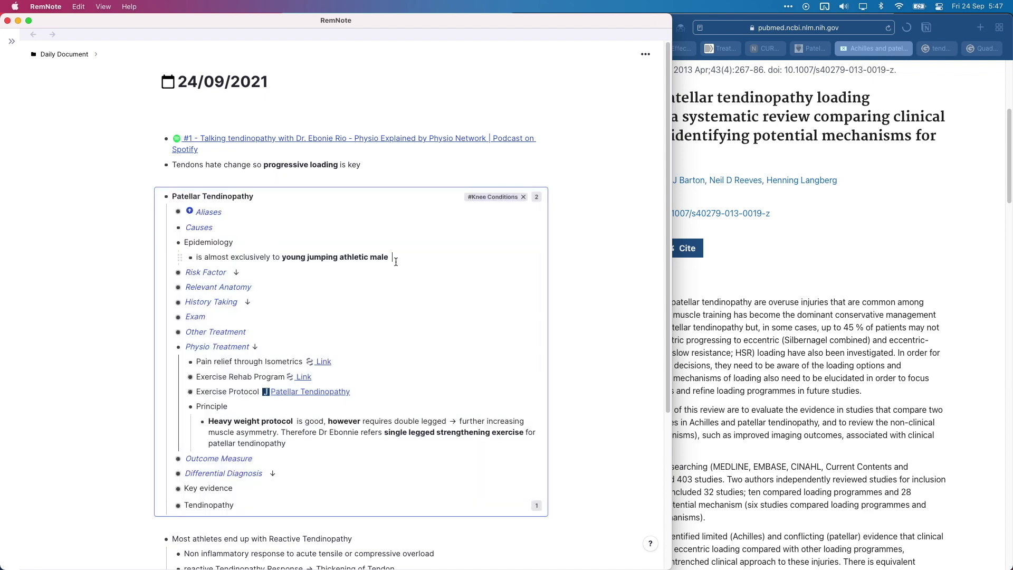
drag(396, 257, 188, 258)
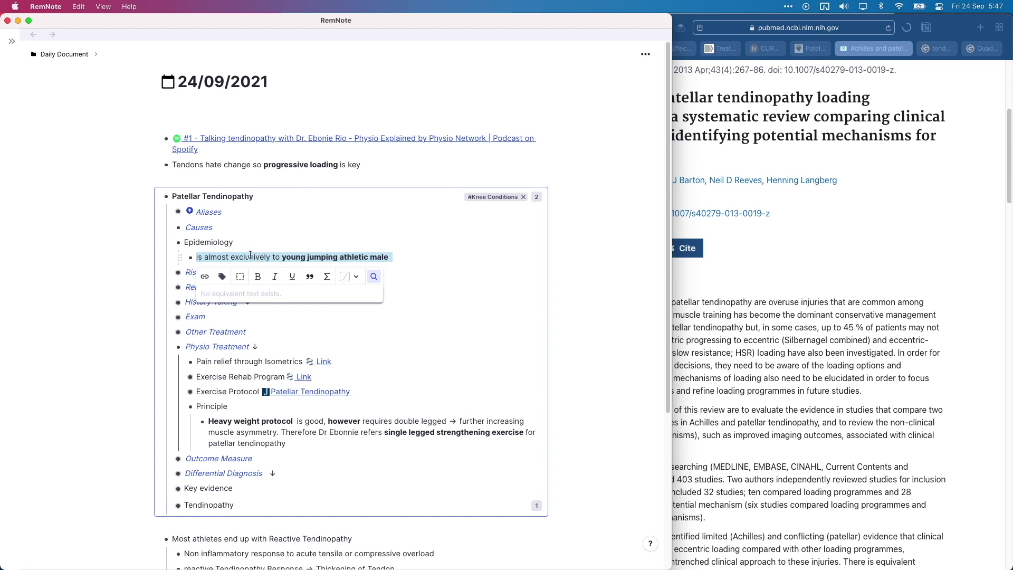
click(251, 257)
drag(438, 258, 255, 243)
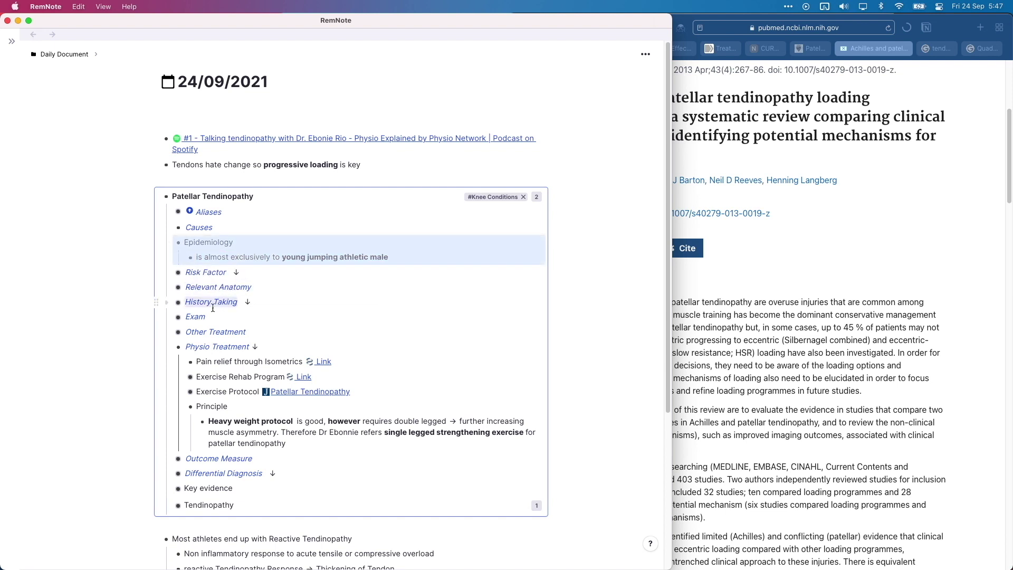
- Expand the Exercise Rehab Program and Exercise Protocol bullets and open the Patellar Tendinopathy article linked from Exercise Protocol
click(174, 332)
click(180, 380)
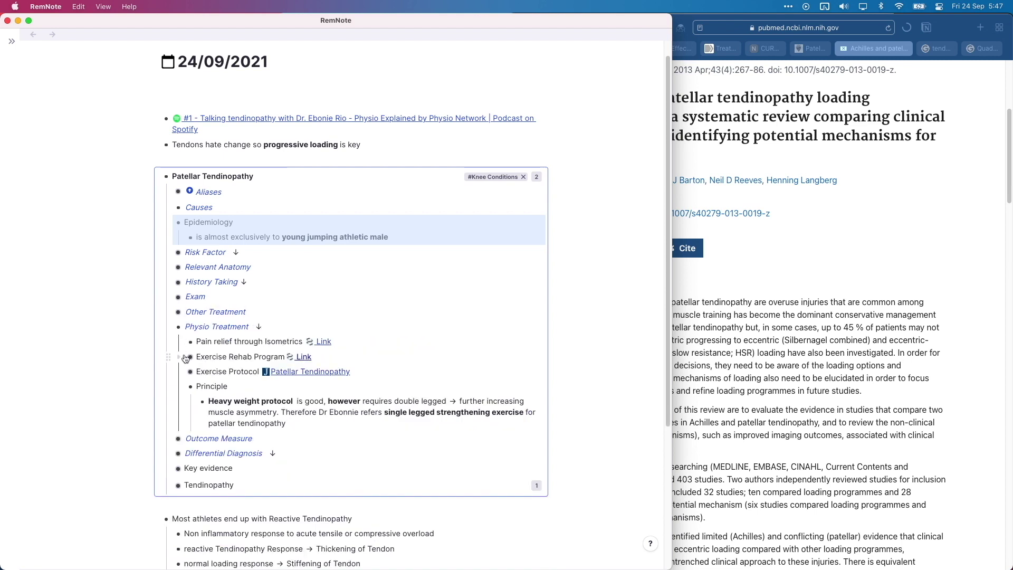
click(180, 358)
click(180, 417)
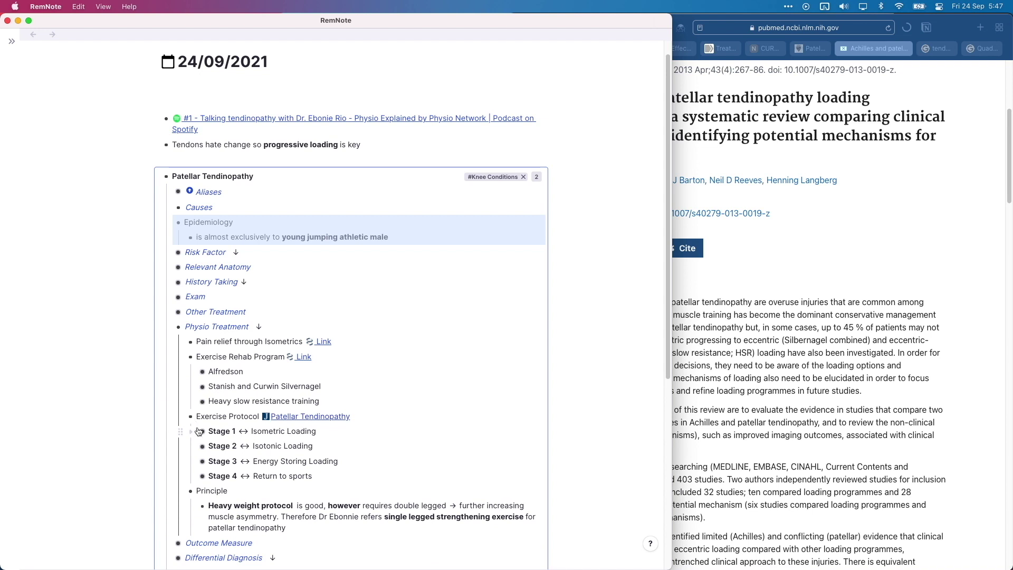
click(190, 432)
click(190, 435)
click(322, 417)
- Collapse the exercise bullets, Physio Treatment, Epidemiology and finally the whole Patellar Tendinopathy portal
click(180, 357)
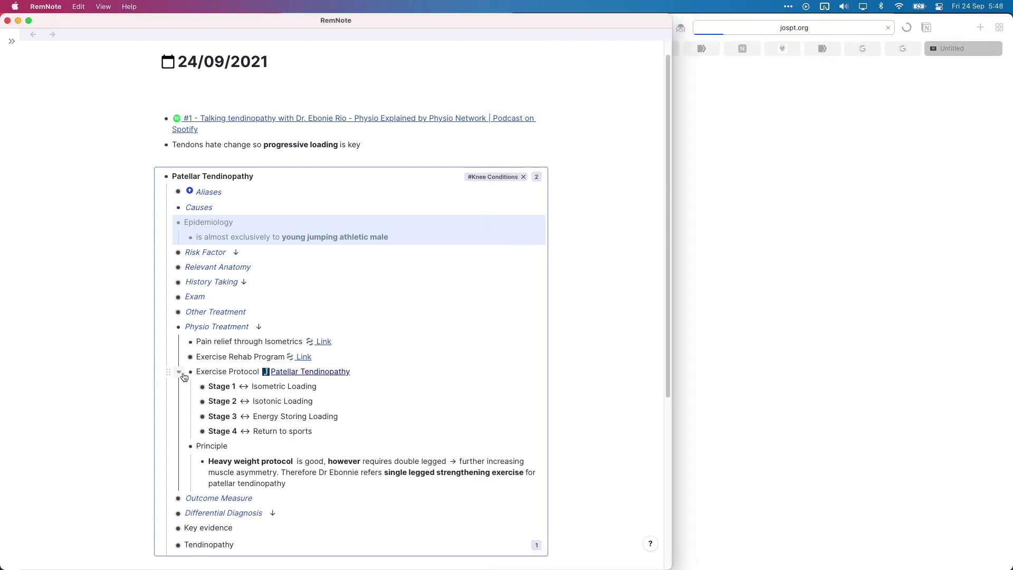
click(181, 373)
click(167, 327)
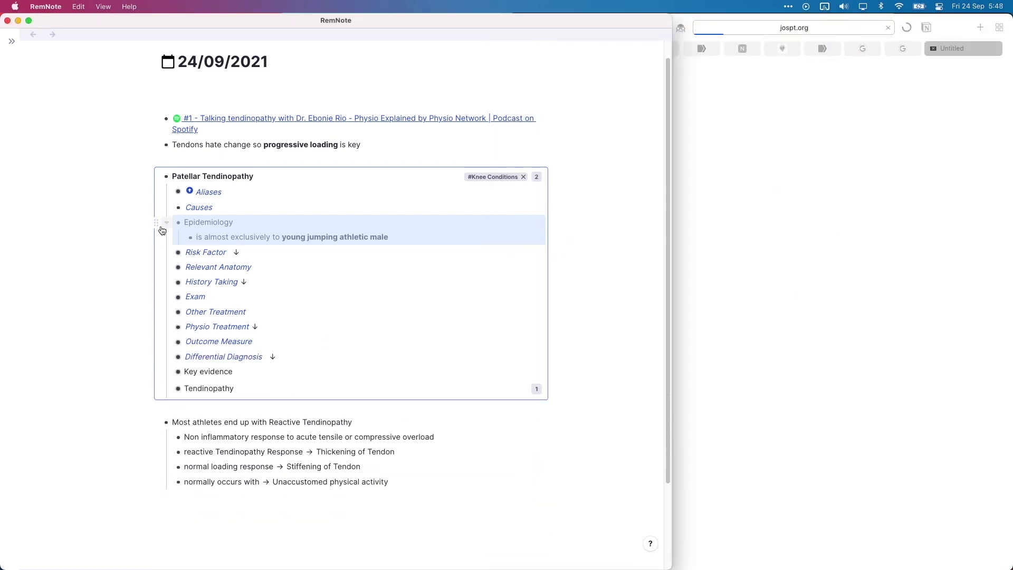
click(162, 229)
click(159, 175)
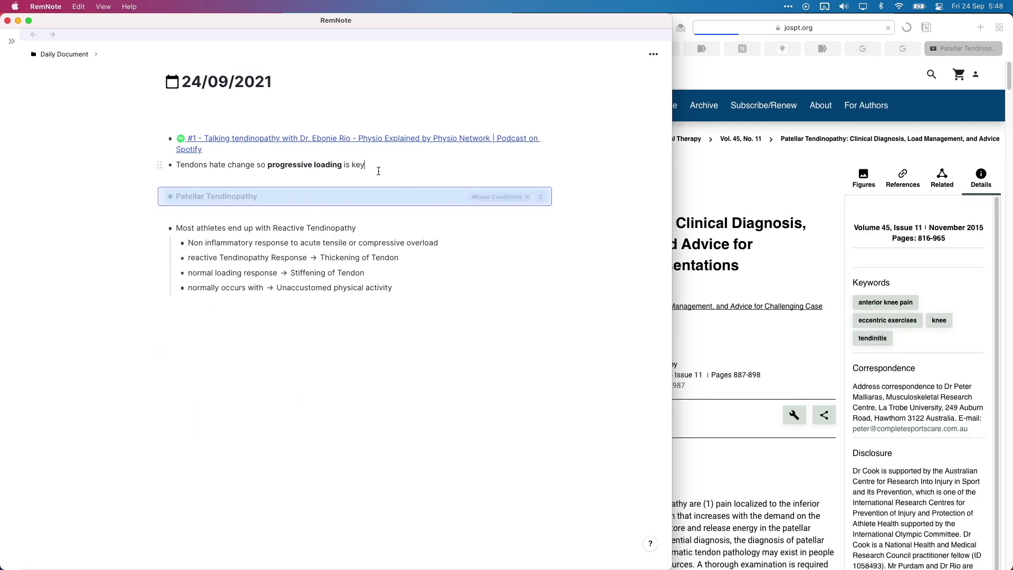
- Copy the young jumping athletic male note under Epidemiology as a portal and paste it below the progressive loading note
click(188, 195)
key(super+Down)
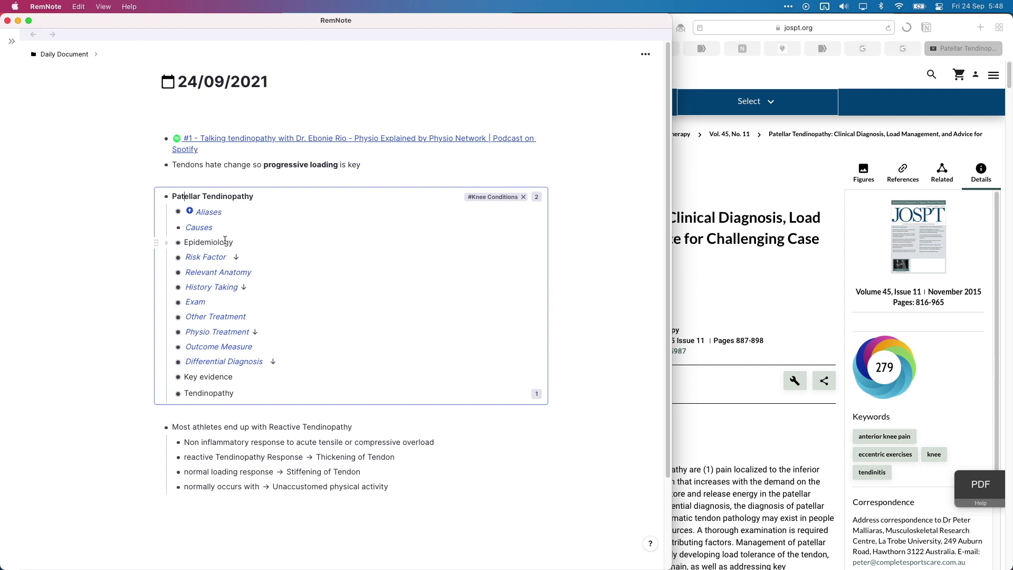
click(166, 242)
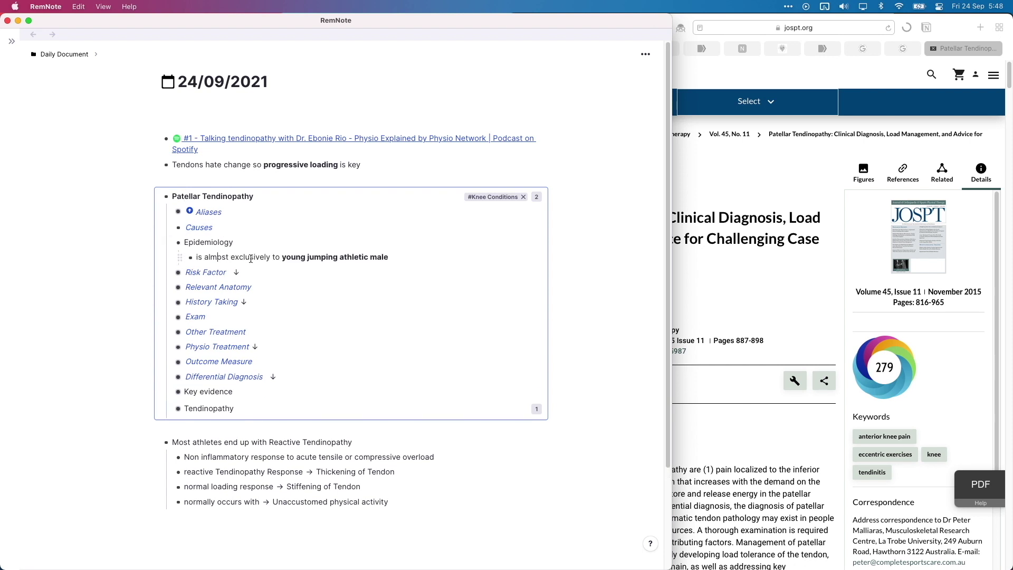
drag(393, 257, 199, 258)
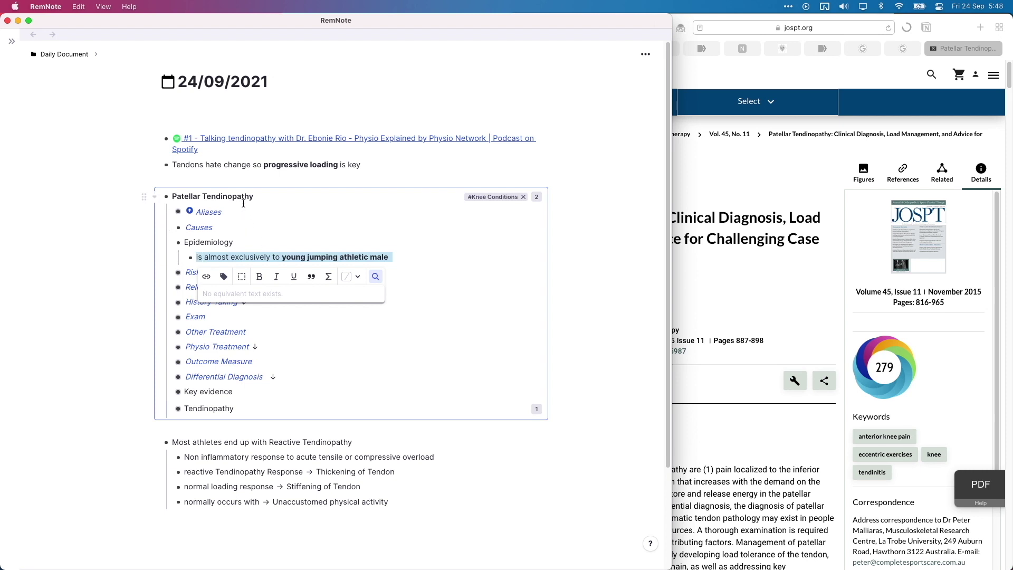
key(super+shift+c)
click(251, 177)
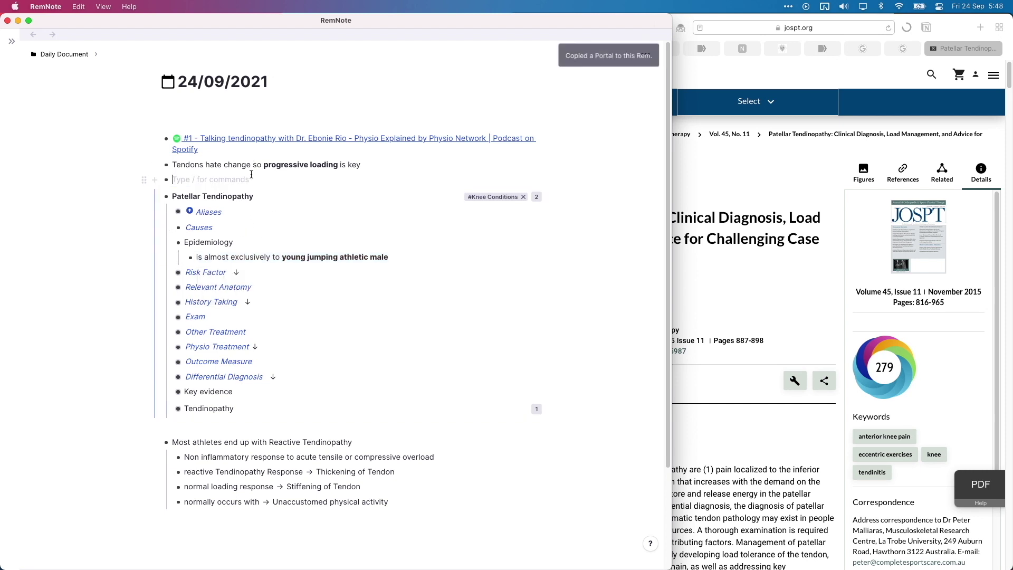
key(super+v)
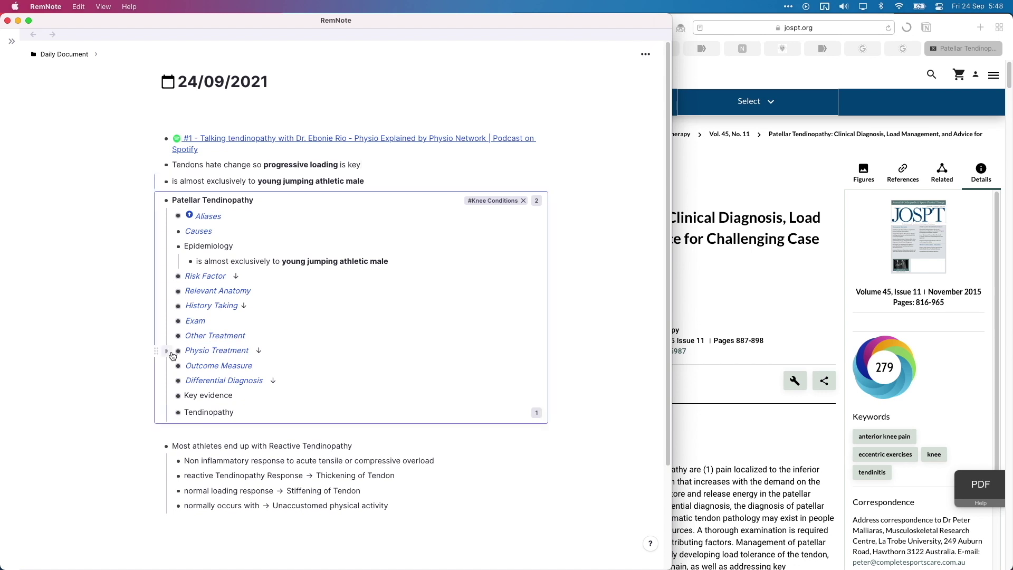
- Copy the Heavy weight protocol note under Principle as a portal and paste it on a new bullet below the progressive loading note
click(174, 351)
click(232, 425)
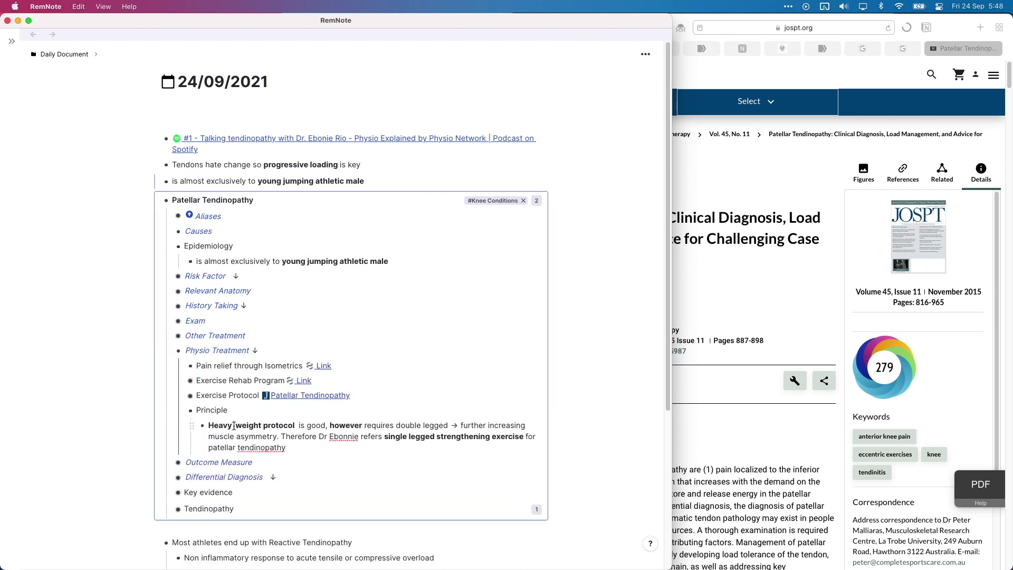
key(BackSpace)
key(BackSpace)
key(super+shift+c)
click(381, 165)
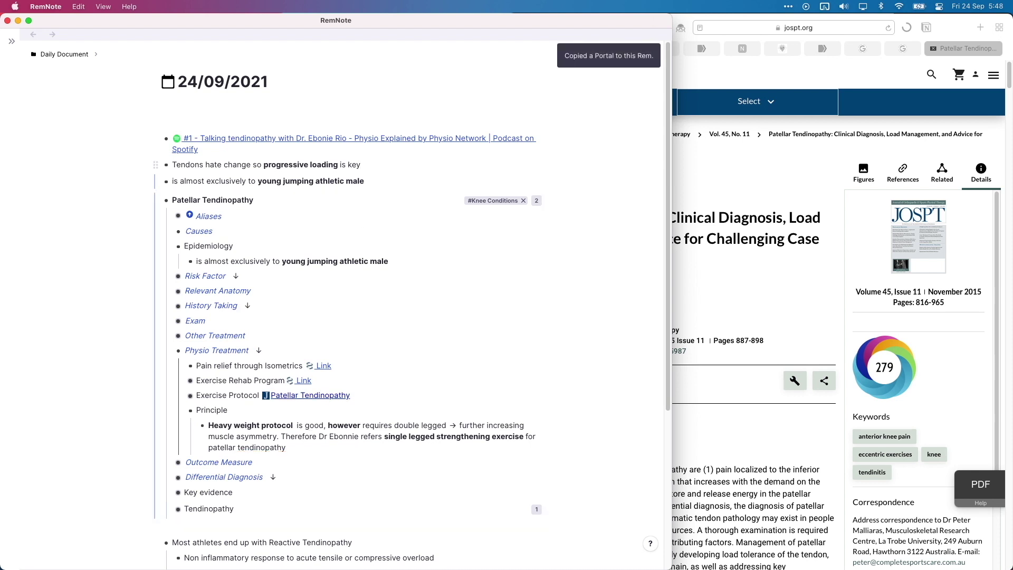
key(Return)
key(super+v)
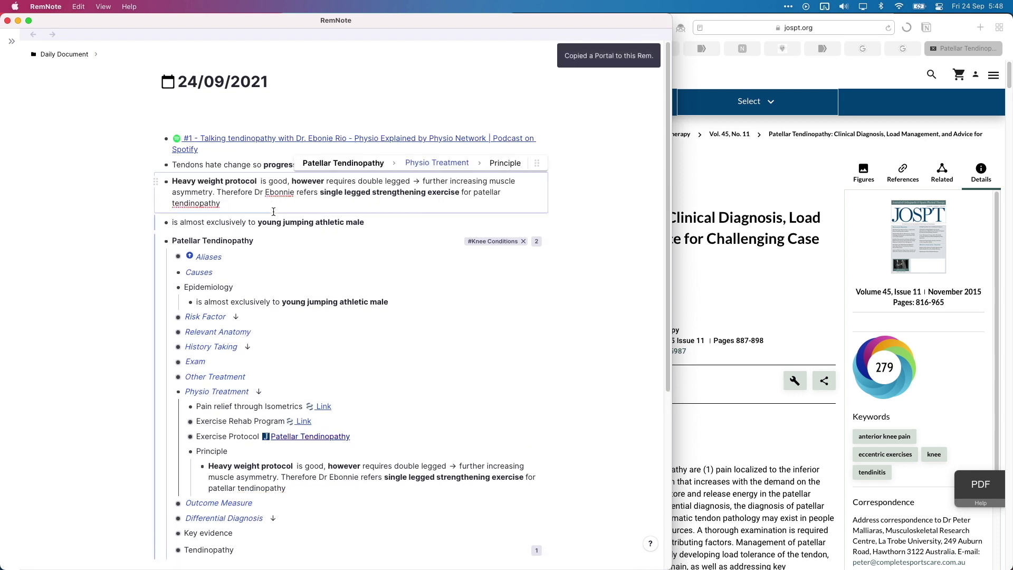
- Compare the pasted young jumping athletic male portal with its original under Epidemiology
click(157, 242)
scroll(296, 440, down, 3)
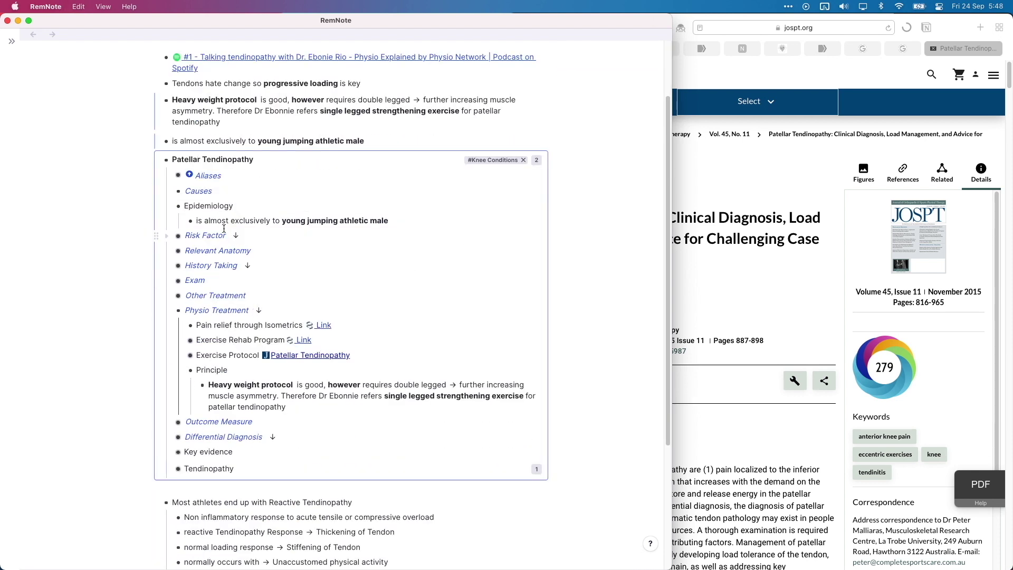
click(402, 220)
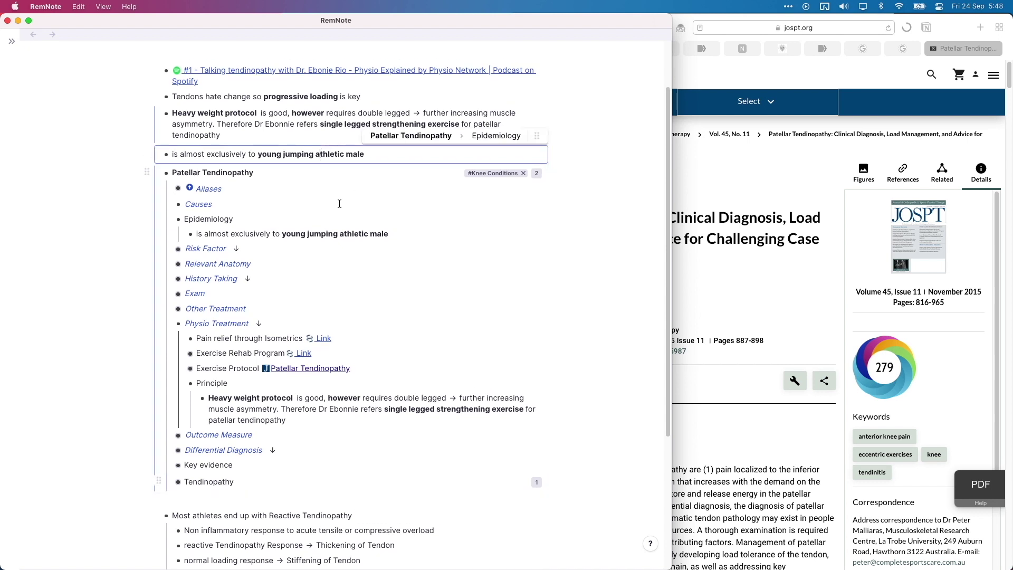
- Add the test text asdasd to the young jumping athletic male note to check its linked copy, and delete it again
text(asdasd)
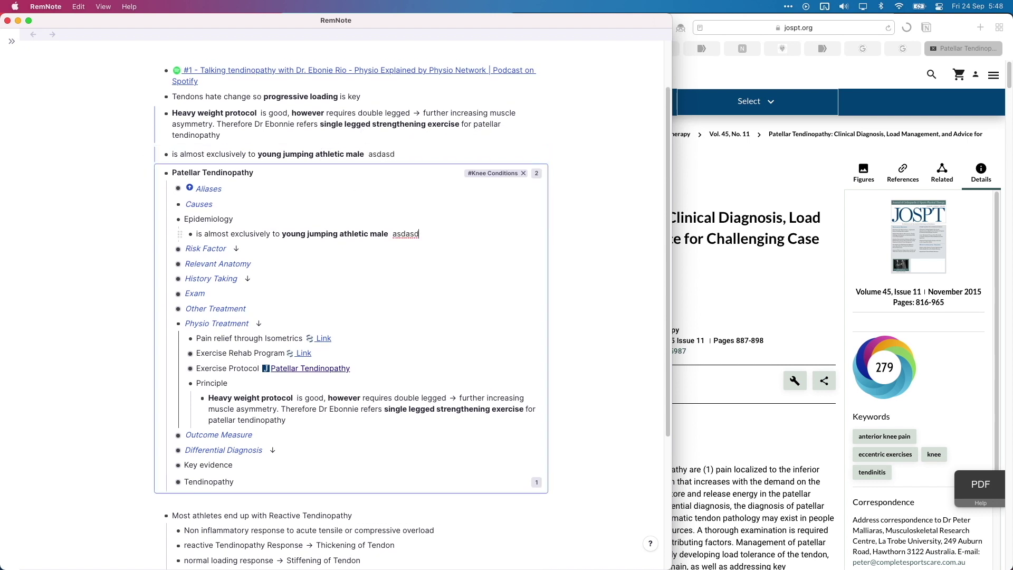
key(BackSpace)
key(BackSpace)
key(BackSpace)
key(BackSpace)
key(BackSpace)
key(BackSpace)
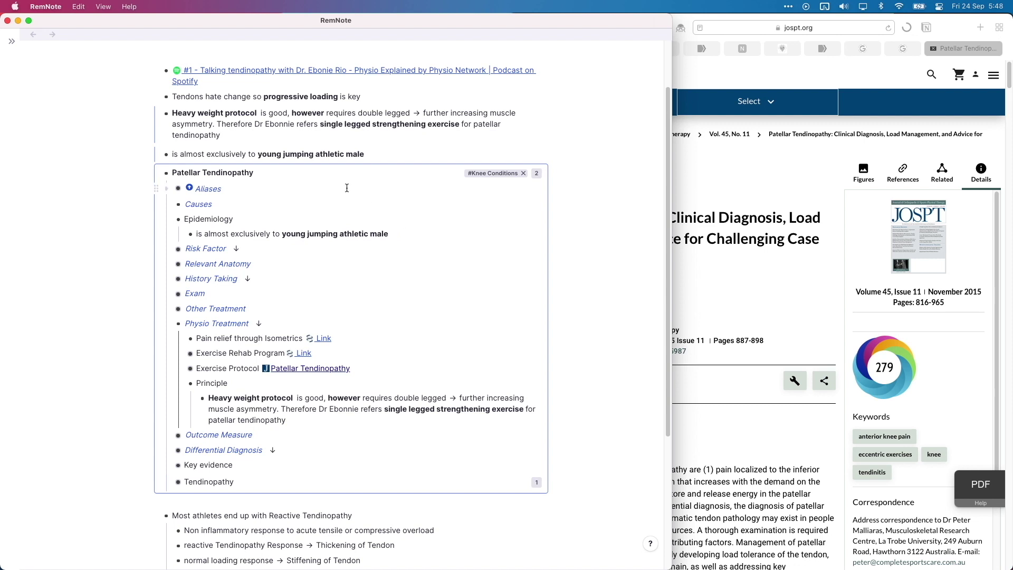
- Collapse the Patellar Tendinopathy portal and remove it from the daily document
click(272, 176)
click(159, 173)
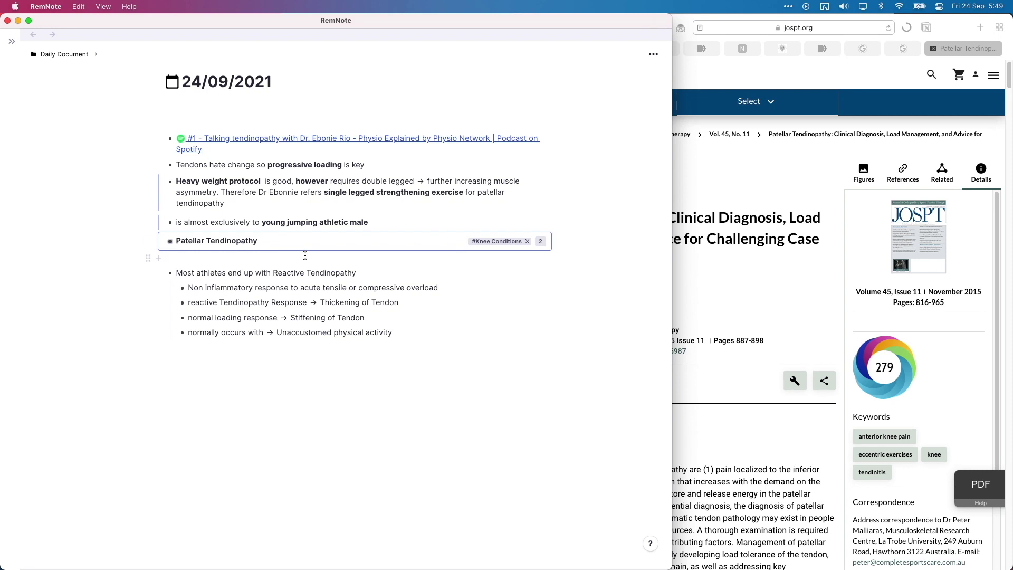
drag(305, 237, 303, 232)
- Check the source paths of the Heavy weight protocol and young jumping athletic male portals, and review the unsorted Reactive Tendinopathy note
click(187, 181)
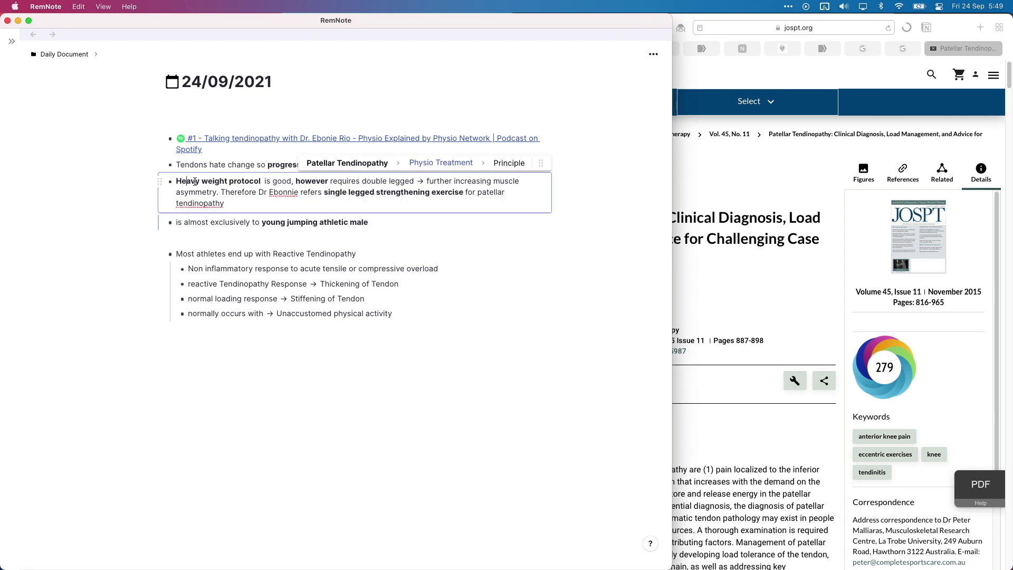
drag(194, 181, 211, 181)
click(250, 188)
click(303, 194)
drag(454, 193, 328, 193)
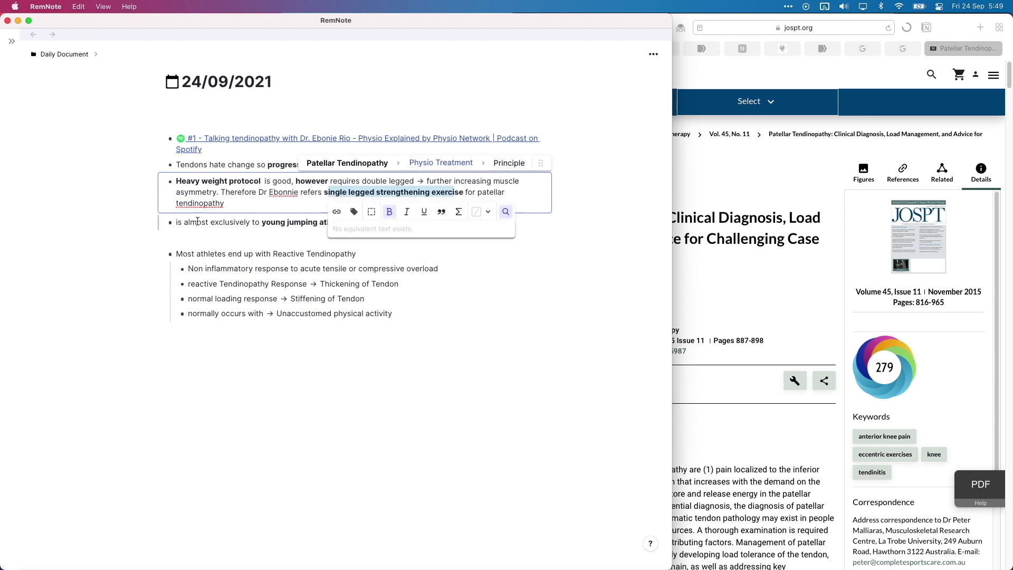
click(237, 223)
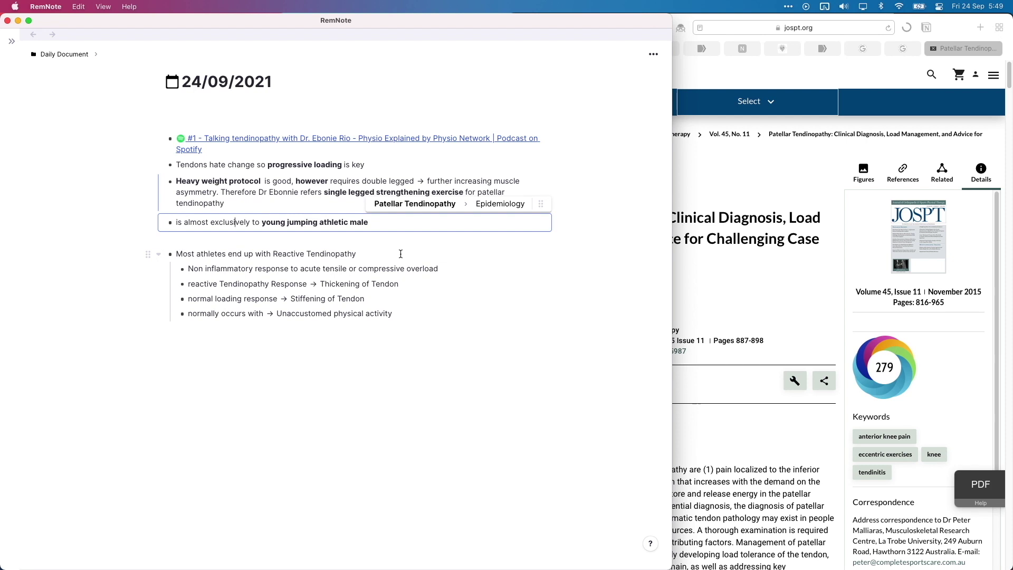
click(176, 253)
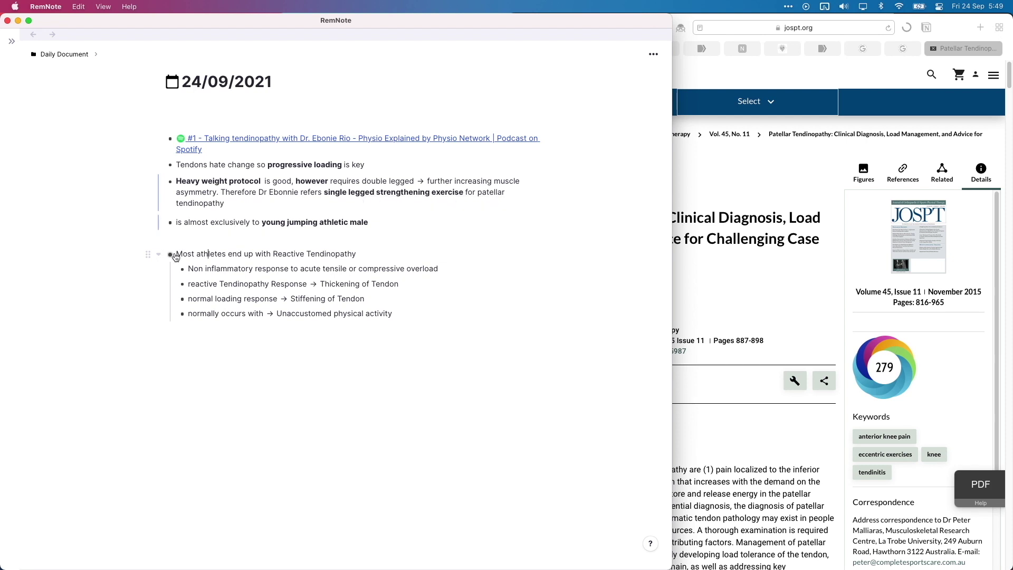
drag(176, 253, 325, 253)
click(352, 252)
double_click(352, 252)
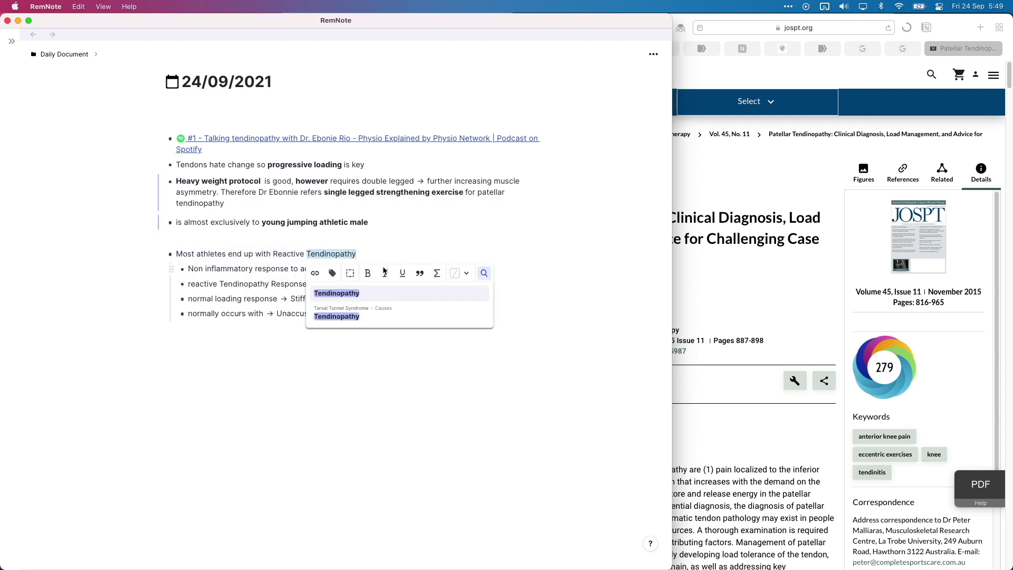
- Find the Tendinopathy page and open it in a new pane beside the daily document
click(217, 343)
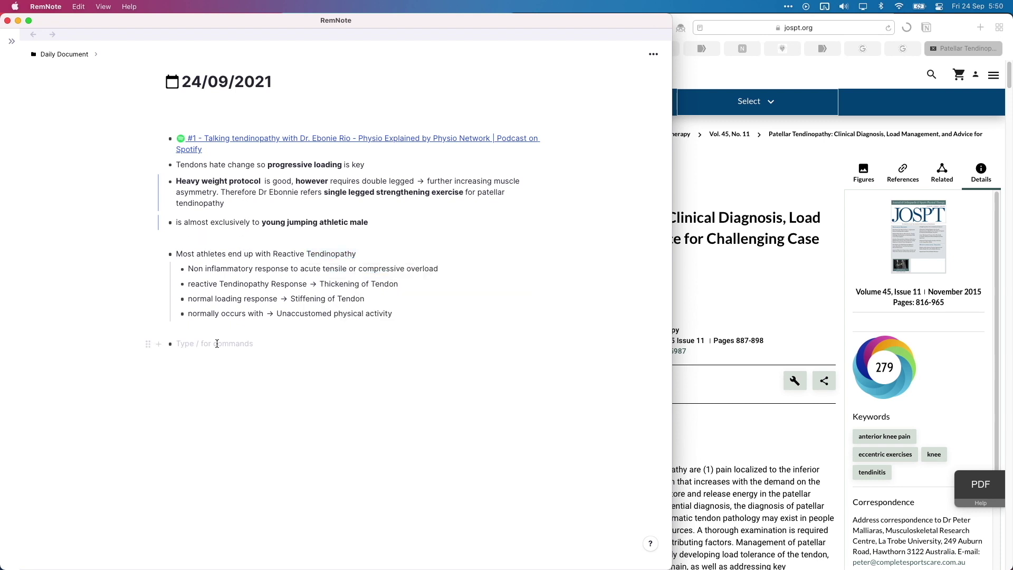
key(super+p)
text(ten)
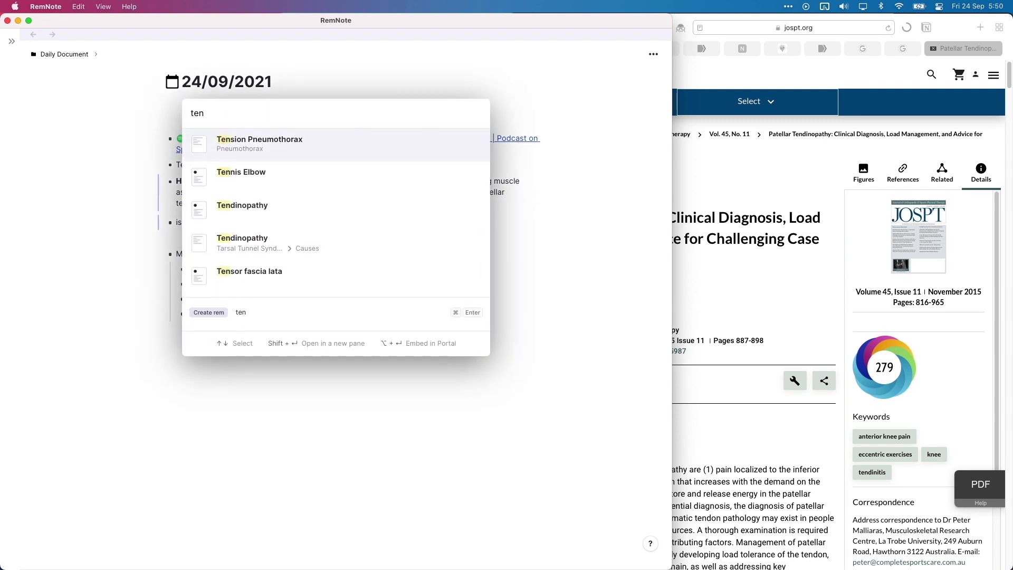
key(Down)
key(Down)
key(shift+Return)
- Move the Reactive Tendinopathy note with its sub-bullets from the daily document to the Tendinopathy page, and delete the empty bullet above it
drag(41, 269, 286, 325)
key(super+x)
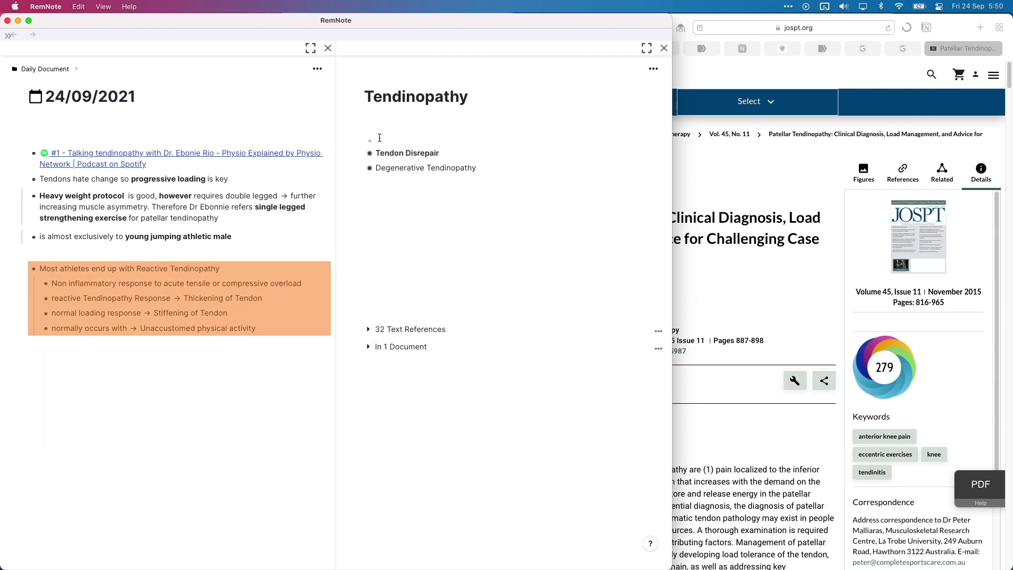
click(380, 137)
key(super+v)
click(372, 182)
click(420, 153)
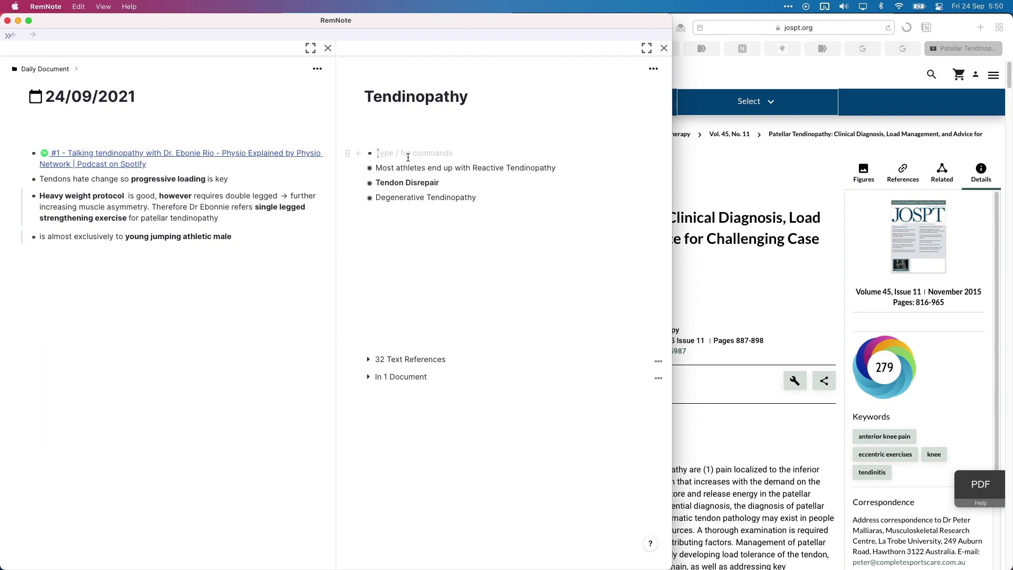
key(BackSpace)
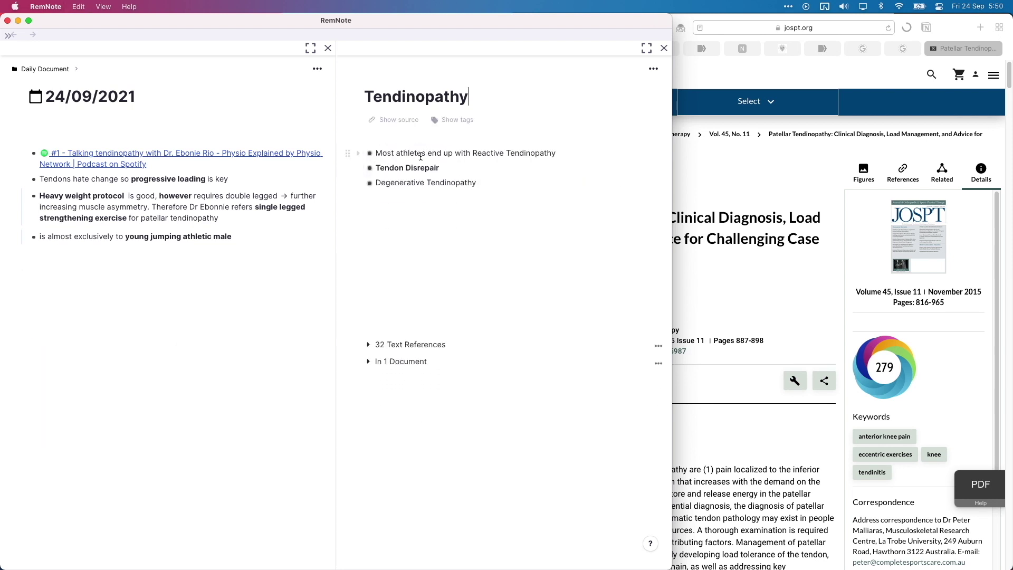
- Copy the moved Reactive Tendinopathy note as a portal and paste it below the young jumping athletic male portal in the daily document
click(358, 152)
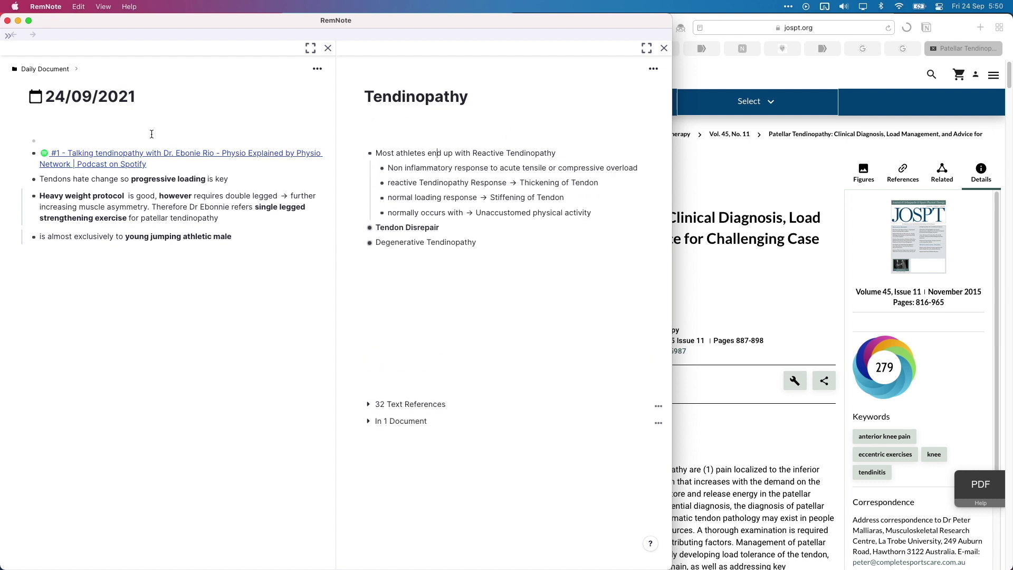
click(396, 153)
key(super+c)
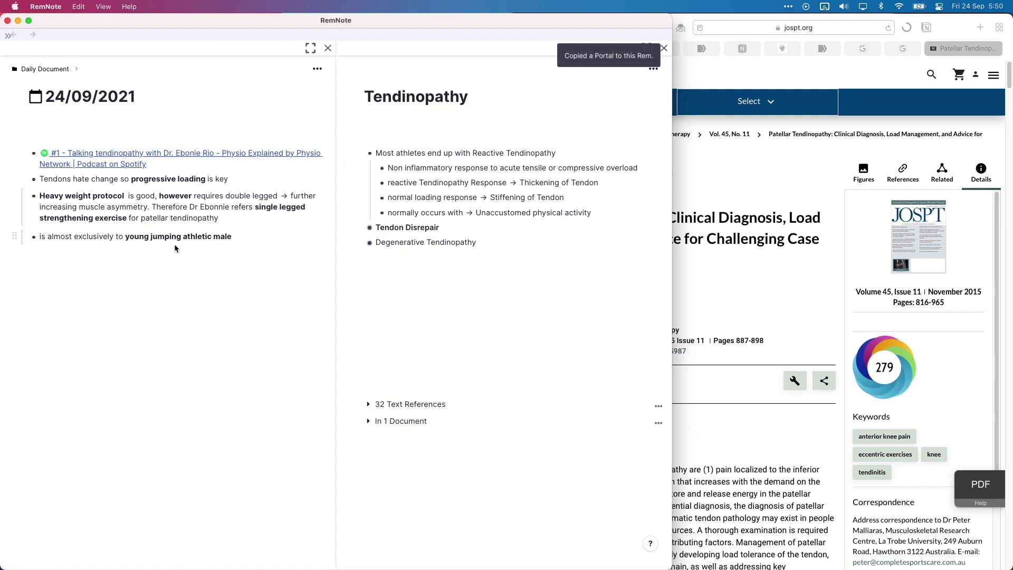
click(150, 258)
key(super+v)
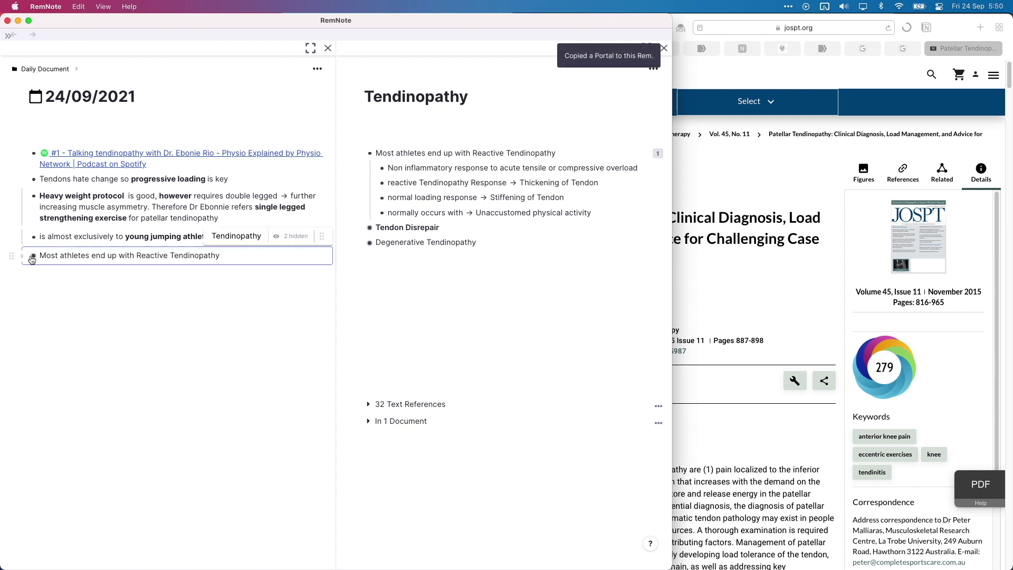
click(24, 256)
click(24, 256)
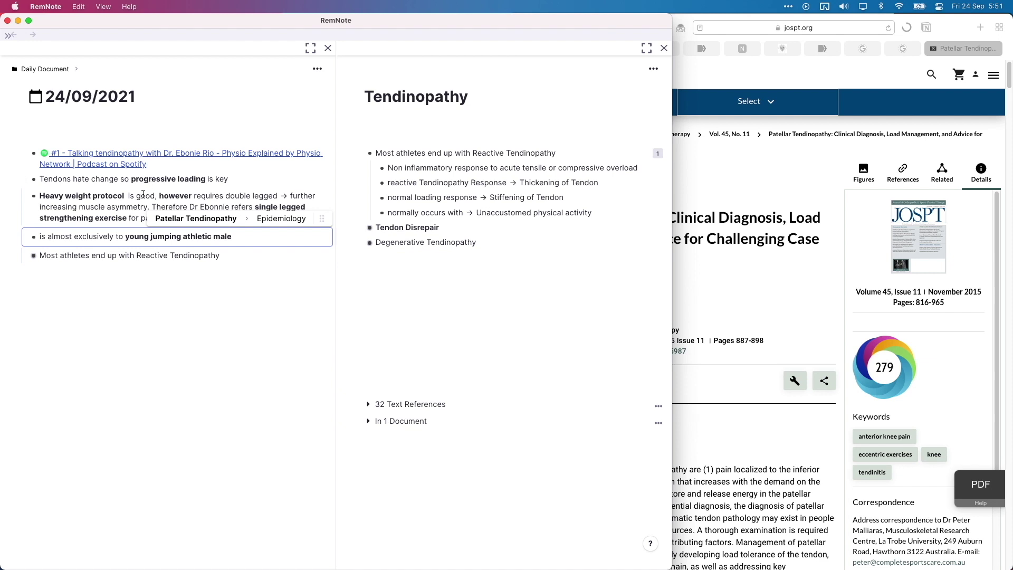
- Nest the progressive loading note and the three portals under the podcast link bullet, and collapse that bullet
click(140, 195)
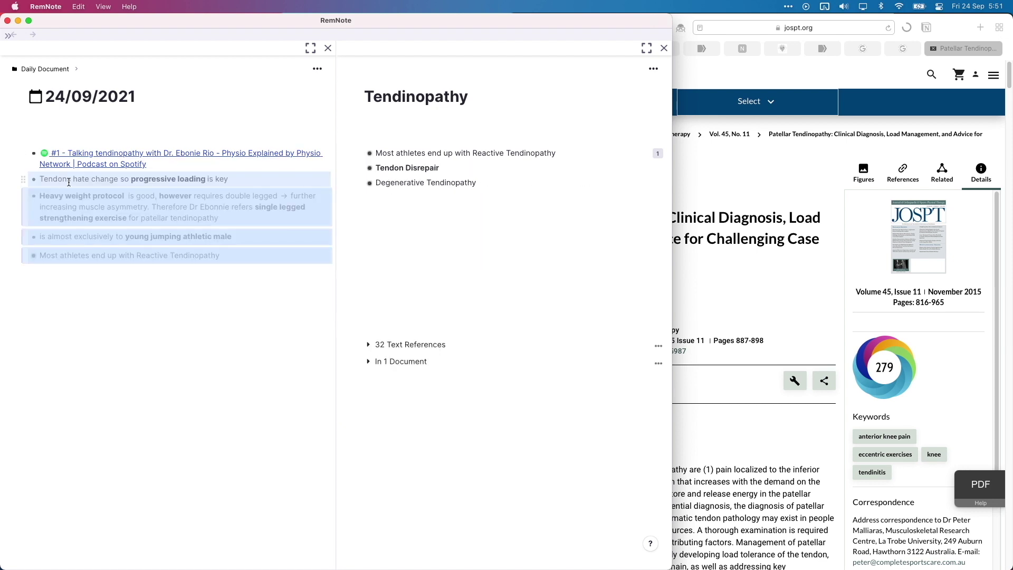
click(69, 181)
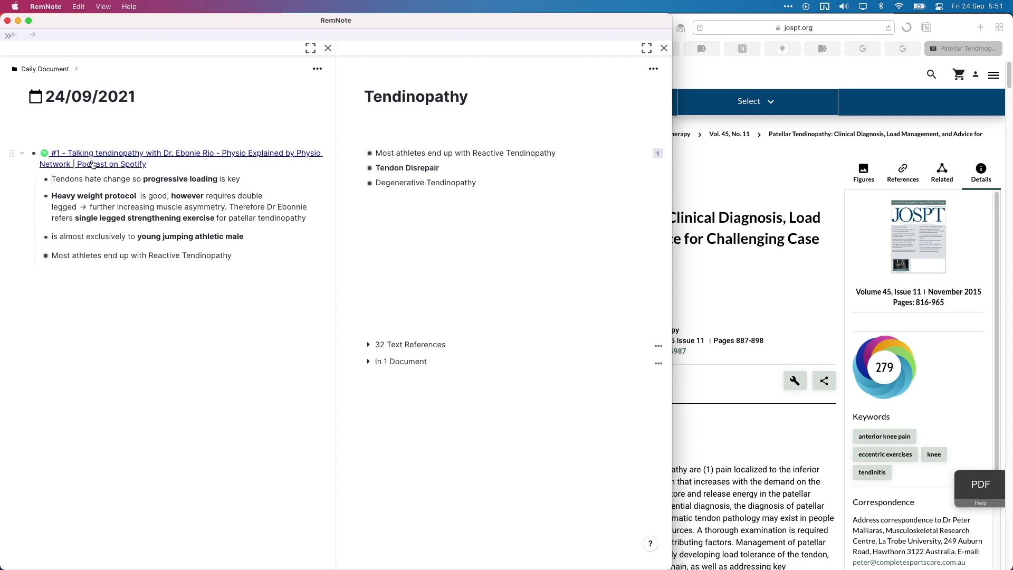
click(26, 155)
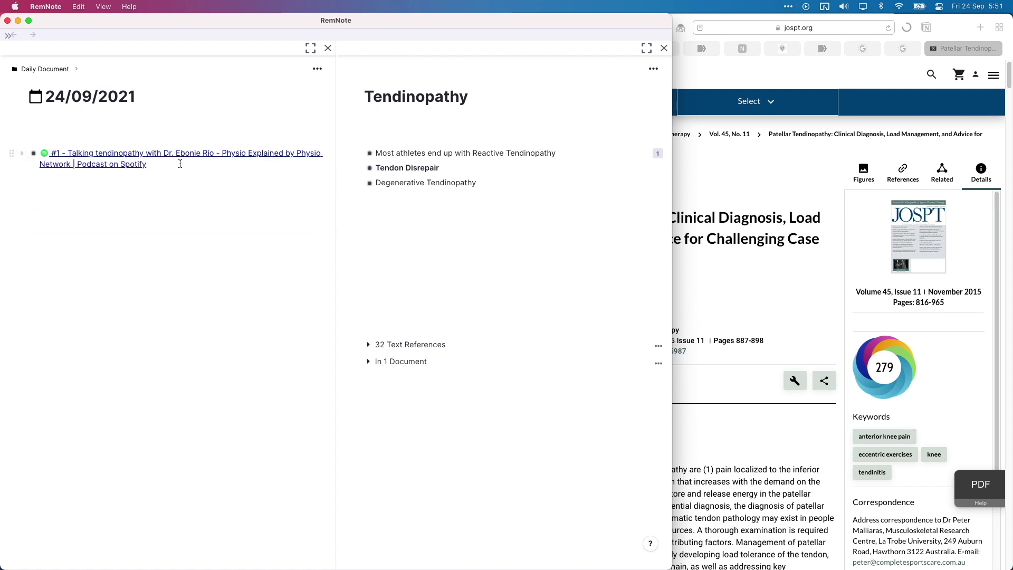
- Delete "- Physio Explained by Physio Network | Podcast on Spotify" from the podcast link title and expand its notes
drag(149, 164, 216, 153)
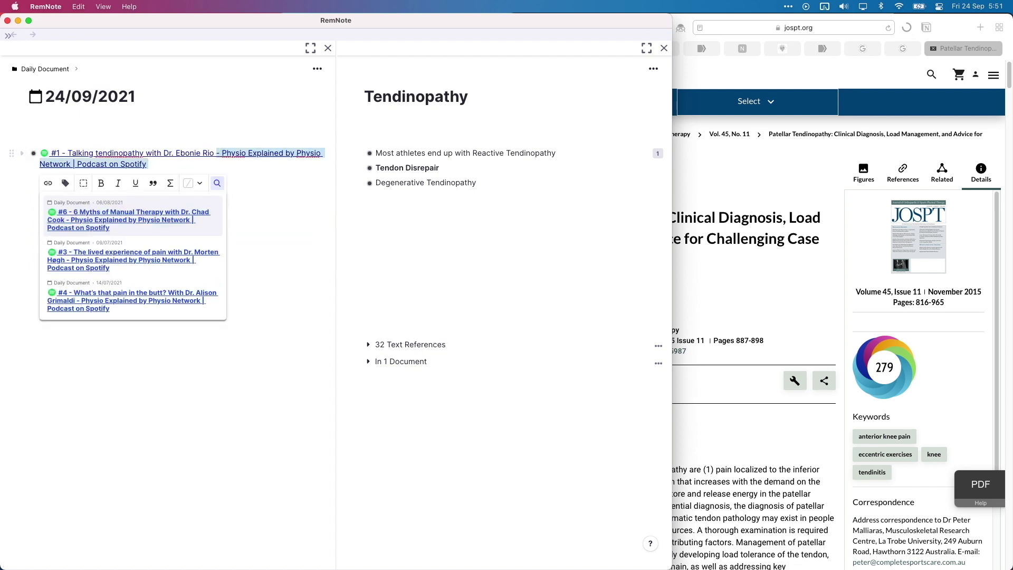
key(BackSpace)
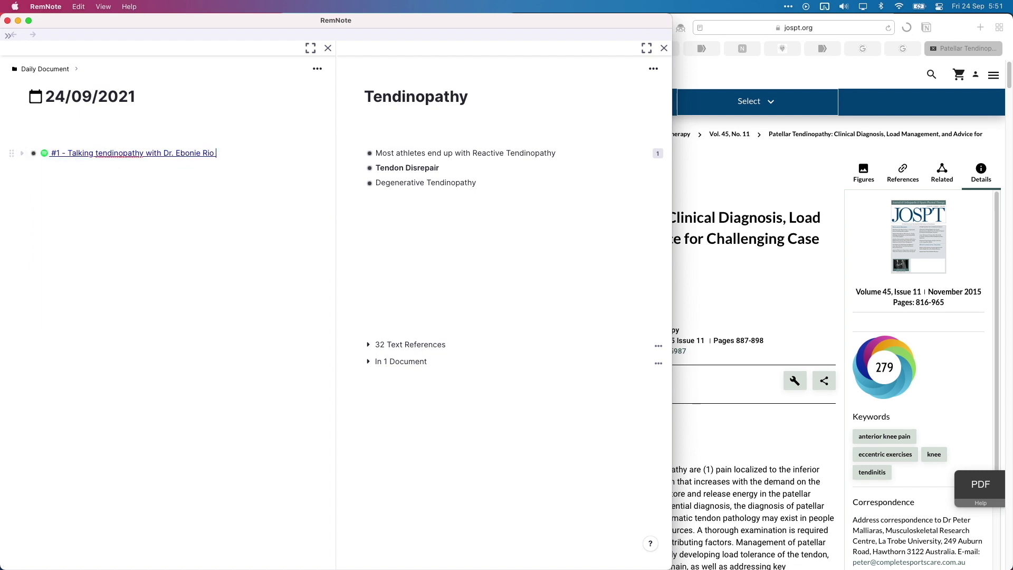
click(21, 155)
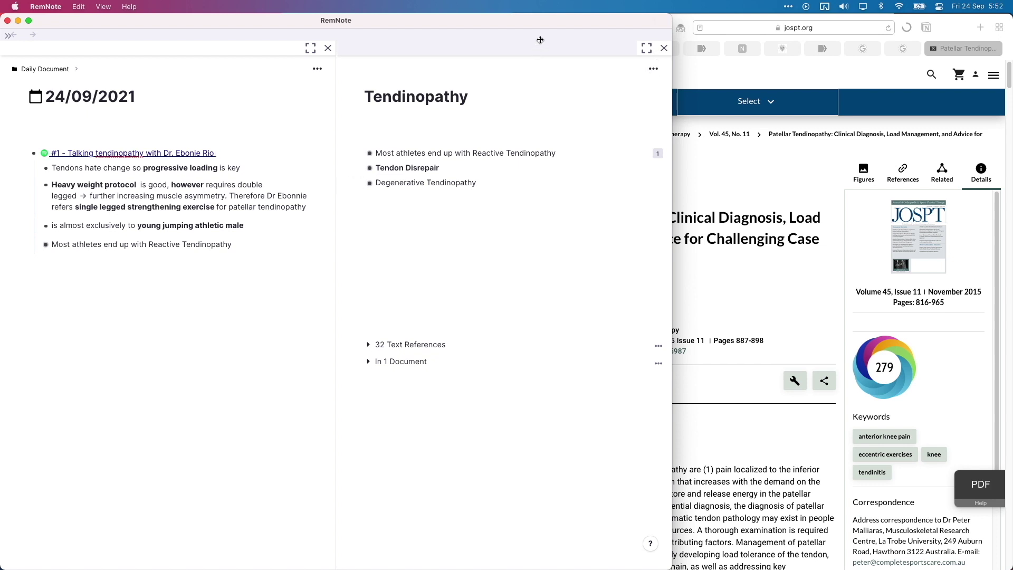
- Open the Patellar Tendinopathy page through the Heavy weight protocol portal and examine its Epidemiology, Risk Factor, Relevant Anatomy and Physio Treatment sections
click(88, 199)
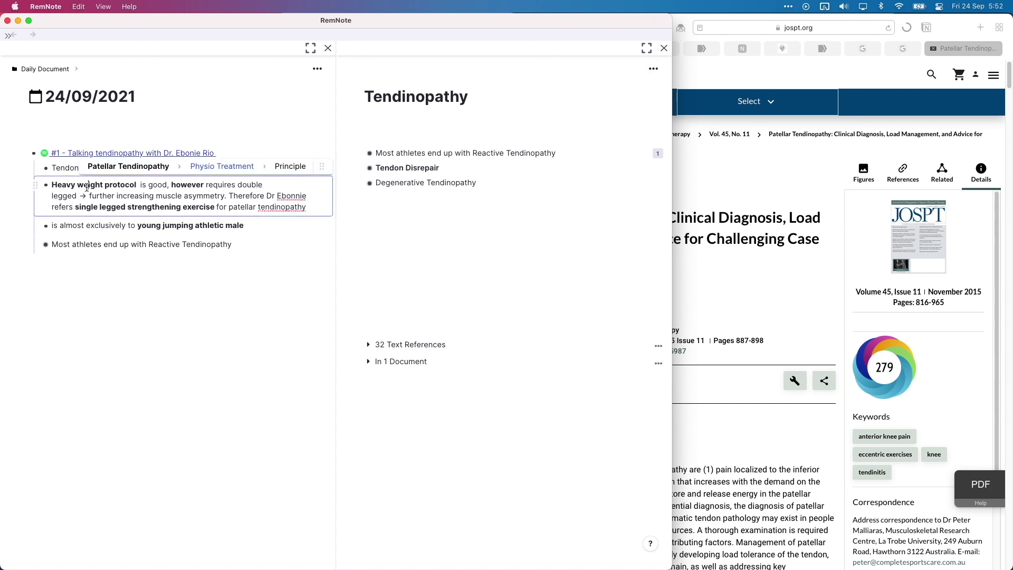
click(138, 169)
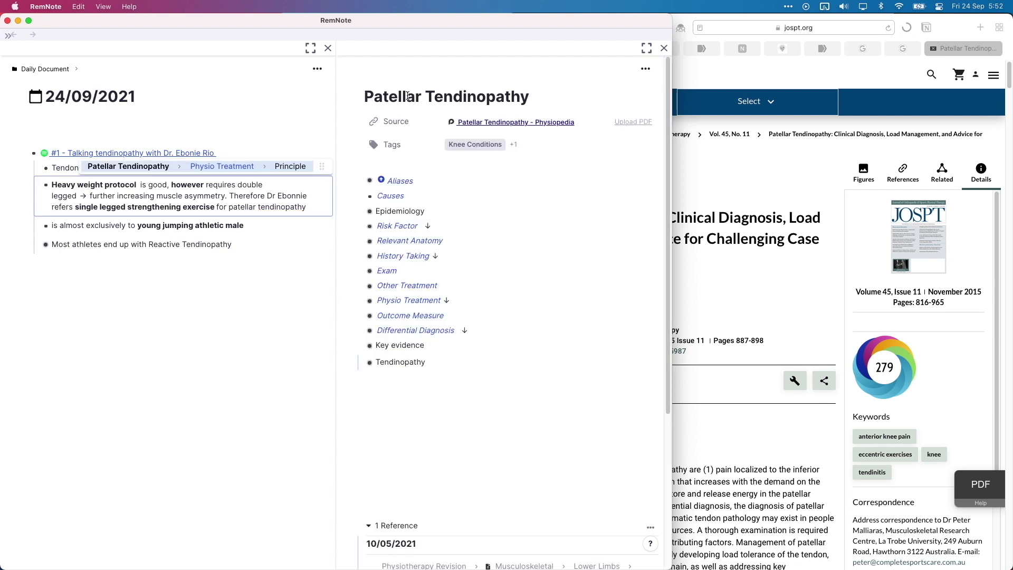
click(412, 209)
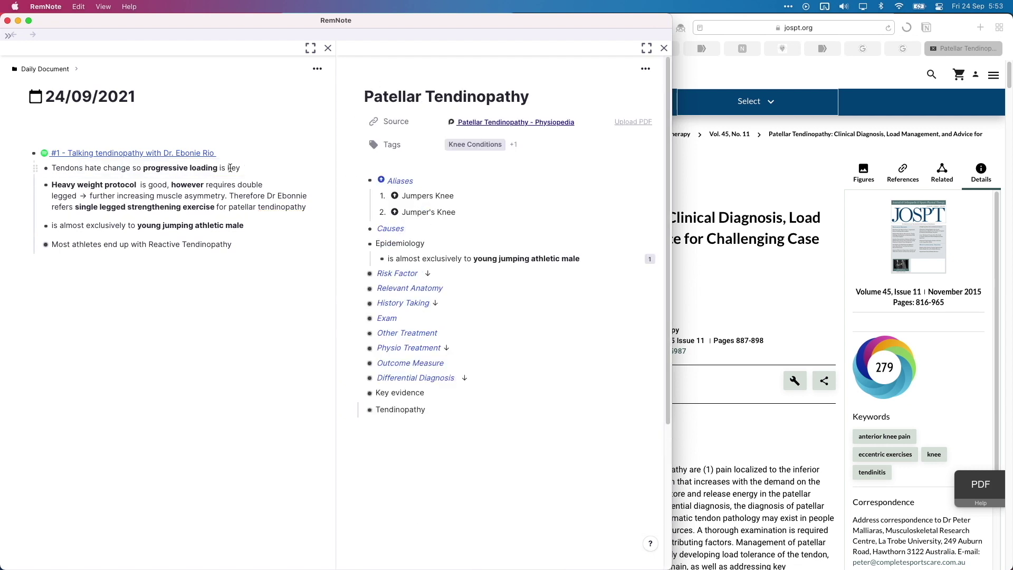
click(362, 274)
click(362, 319)
scroll(368, 390, down, 3)
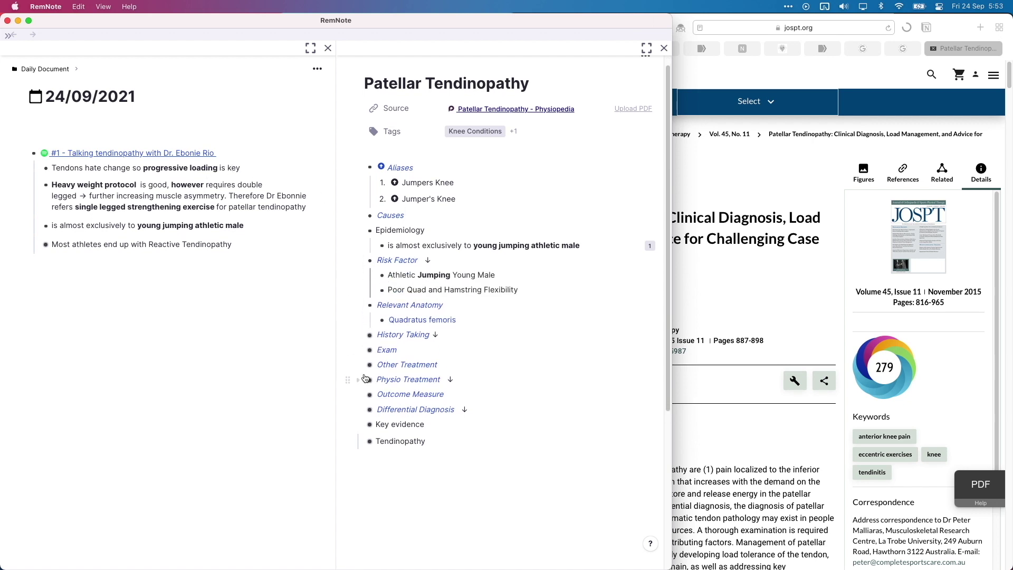
click(363, 380)
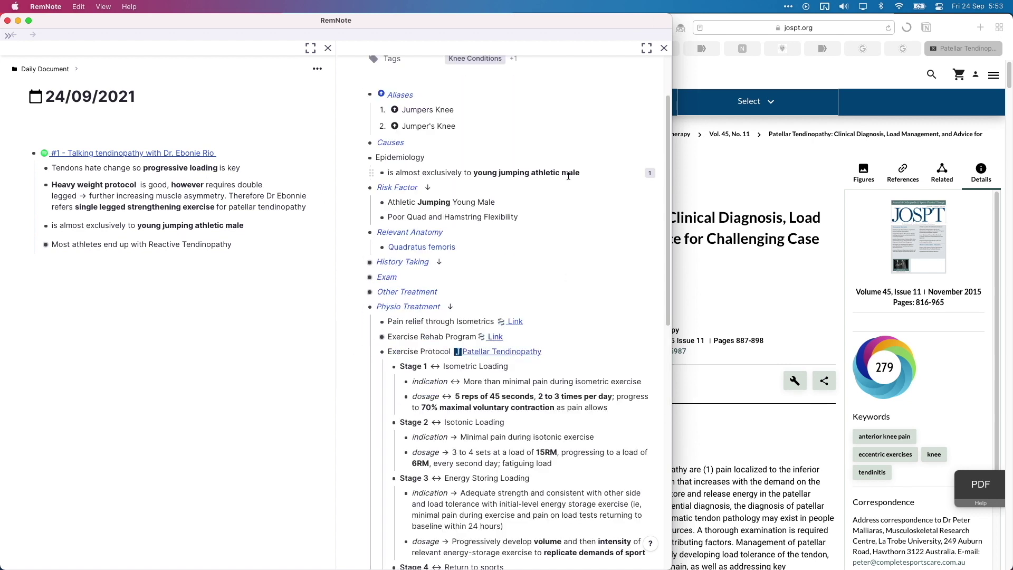
drag(11, 260, 175, 164)
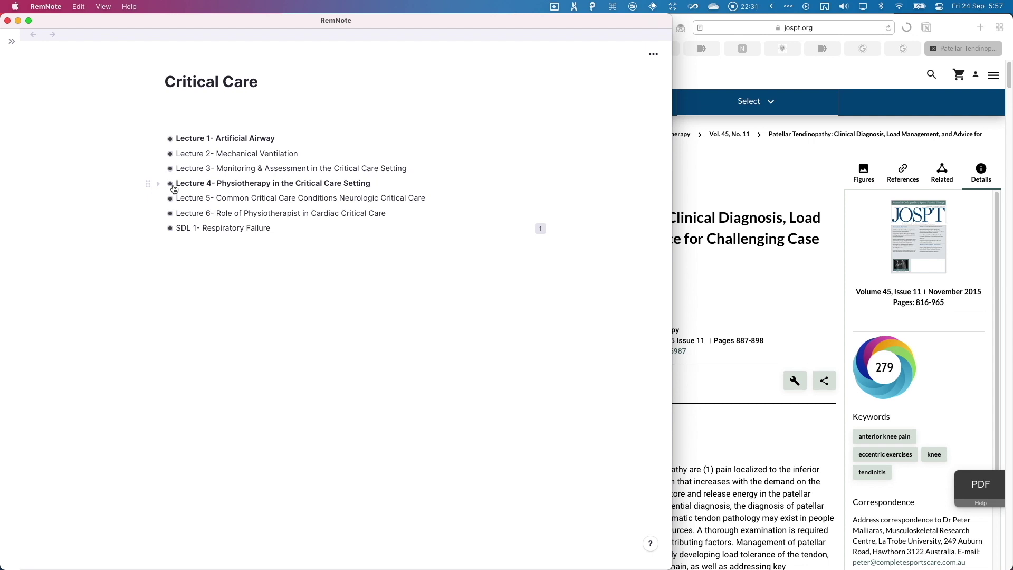
- Expand Lecture 1- Artificial Airway and examine the MHI portal's picture, 3 things to check for and MHI operation values
click(161, 141)
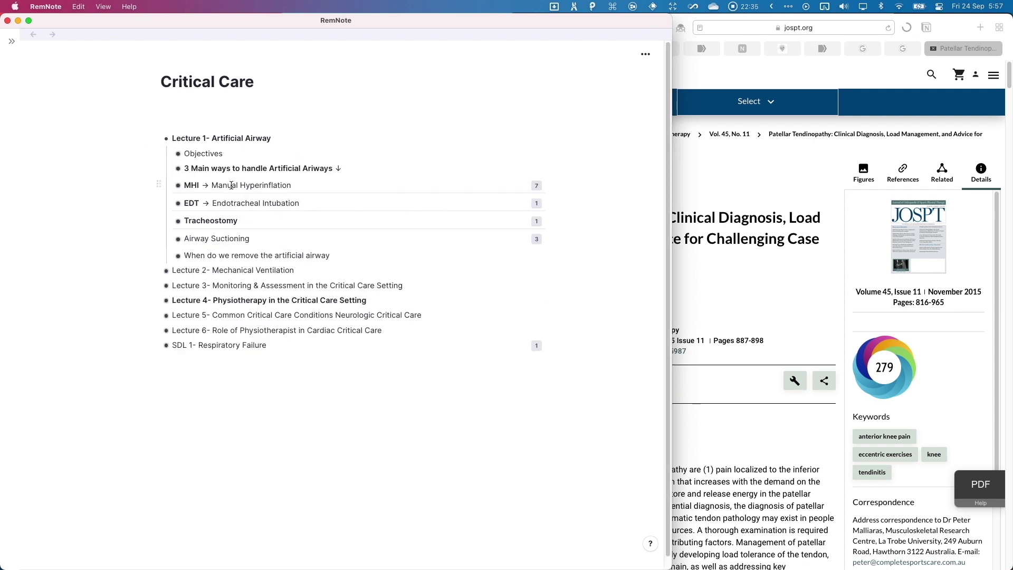
click(170, 186)
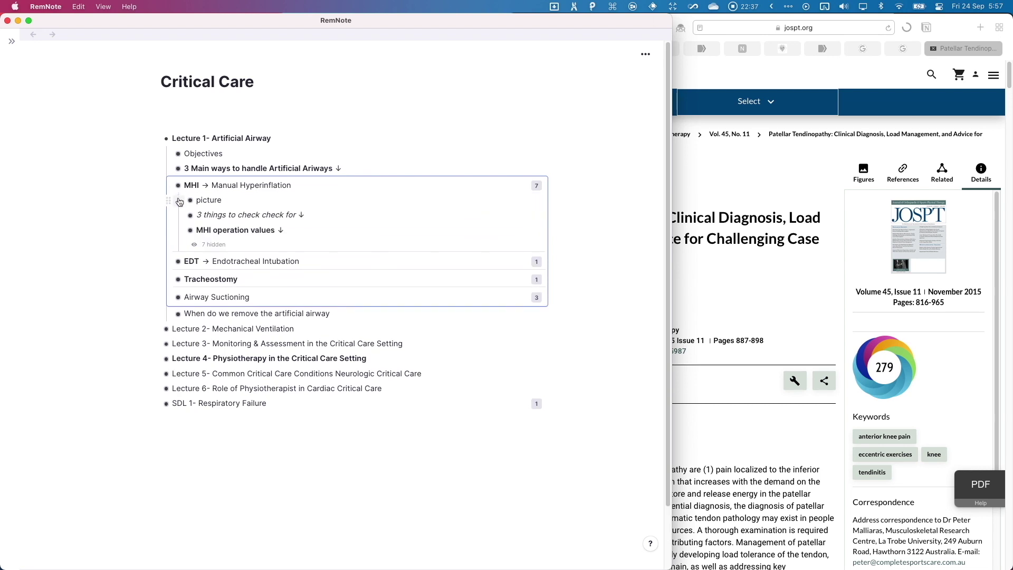
click(179, 202)
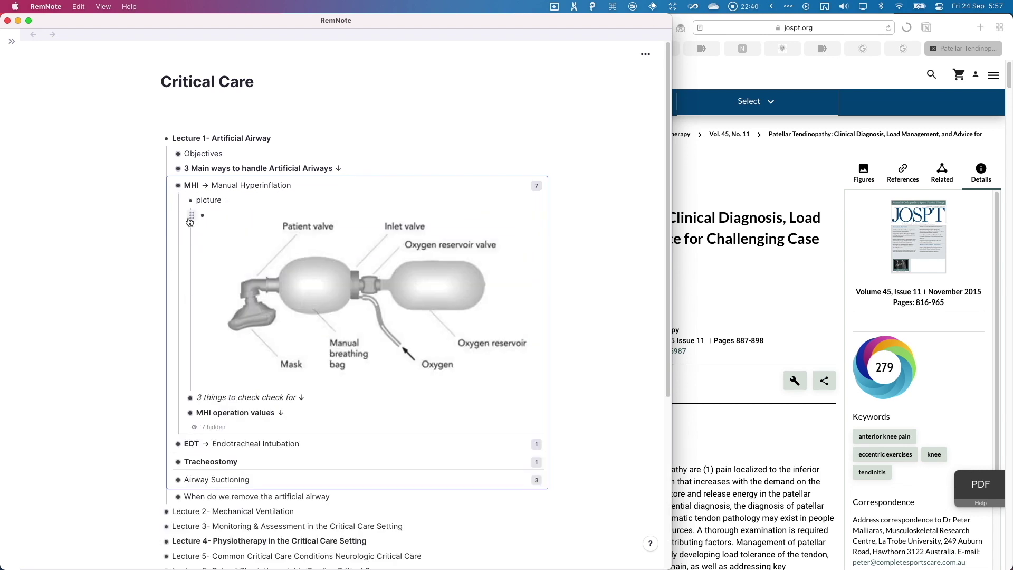
click(181, 398)
scroll(190, 397, down, 3)
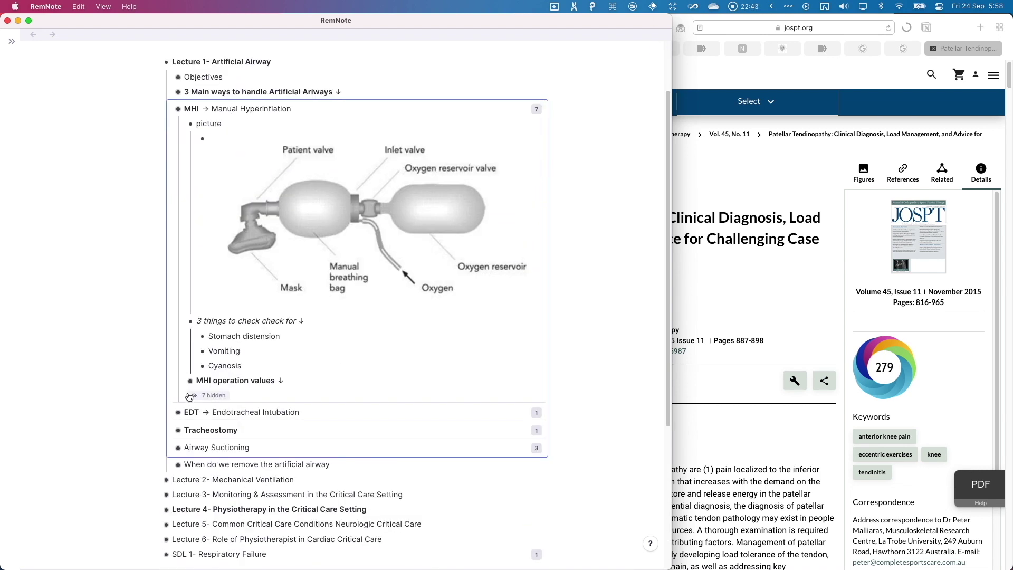
click(183, 381)
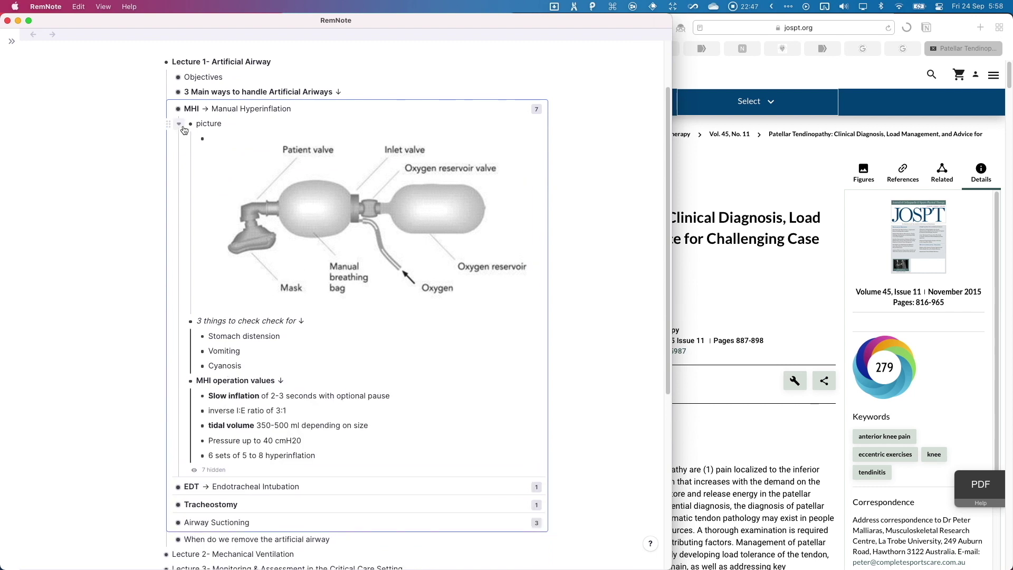
click(182, 127)
click(181, 137)
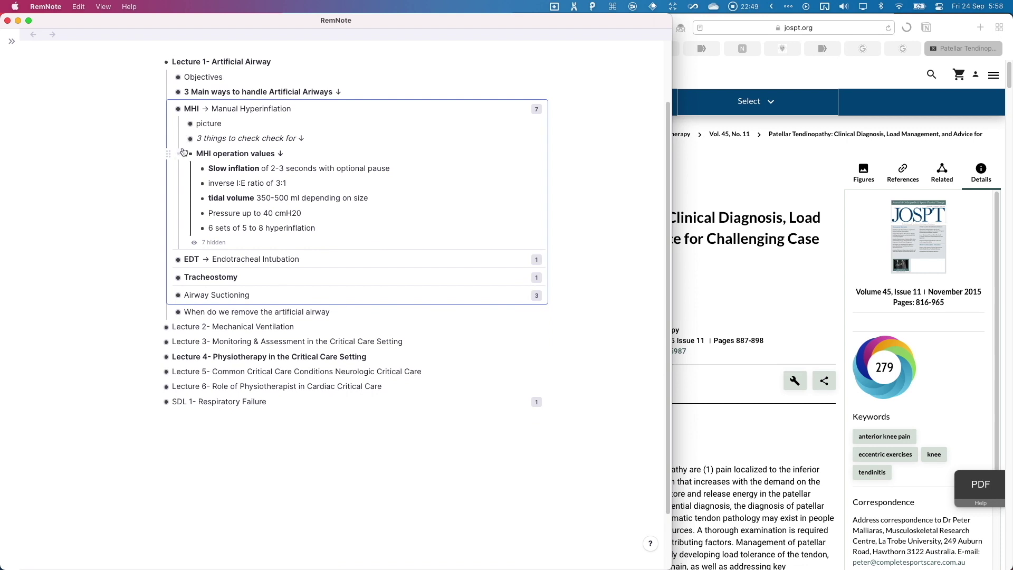
- Collapse MHI operation values, the MHI portal and Lecture 1- Artificial Airway, and expand Lecture 4 to show its MHI portal
click(181, 150)
click(172, 115)
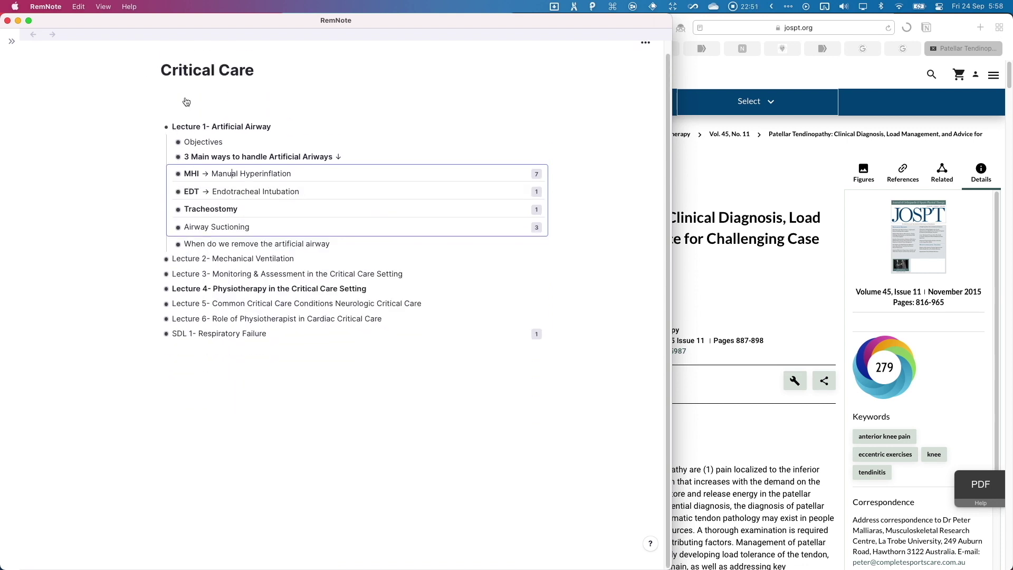
click(155, 127)
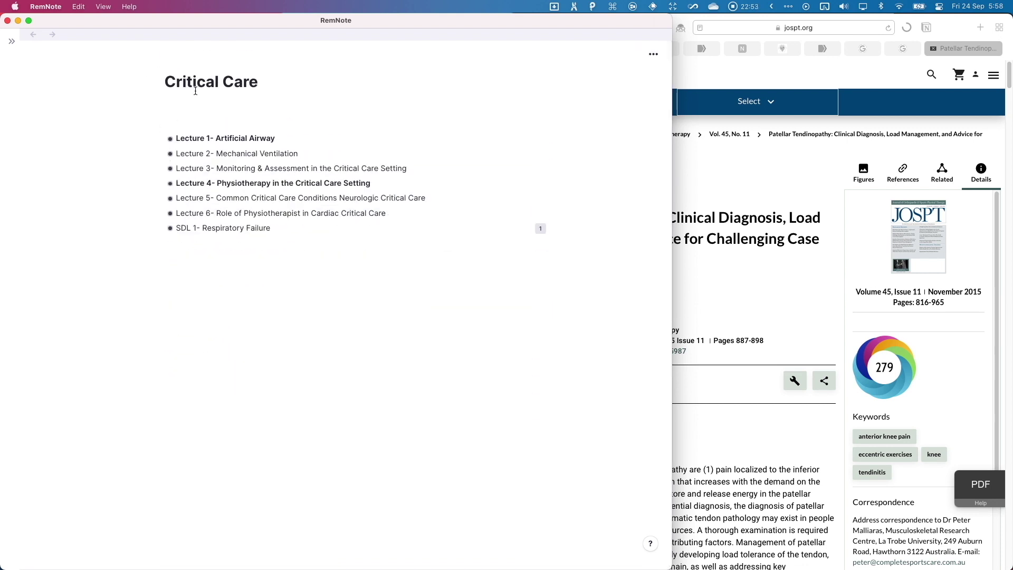
click(159, 184)
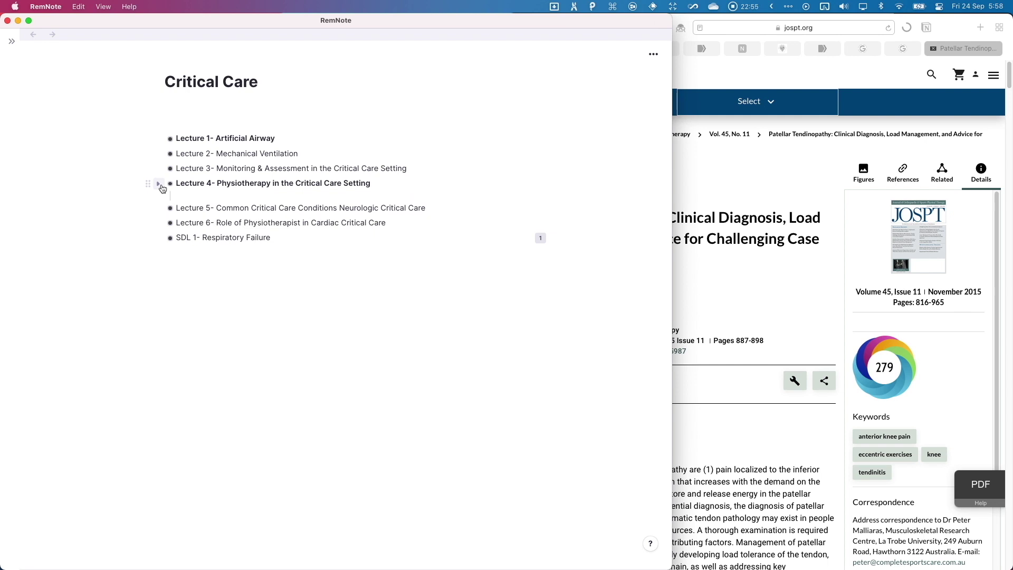
click(245, 275)
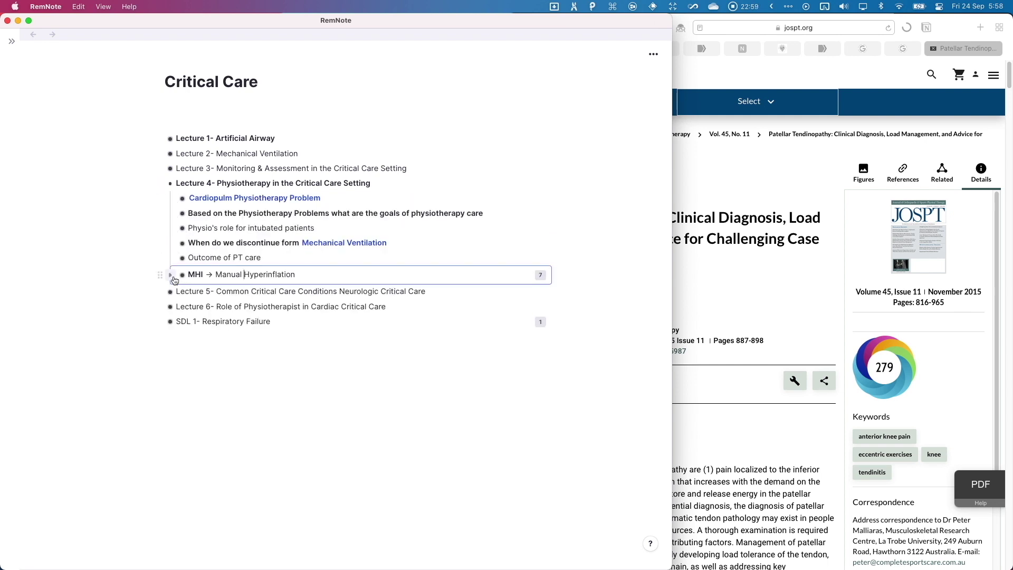
- Add an "MHI" bullet below Outcome of PT care in Lecture 4 with nested placeholder bullets such as "asda" and "asd"
click(275, 259)
key(Return)
text(M)
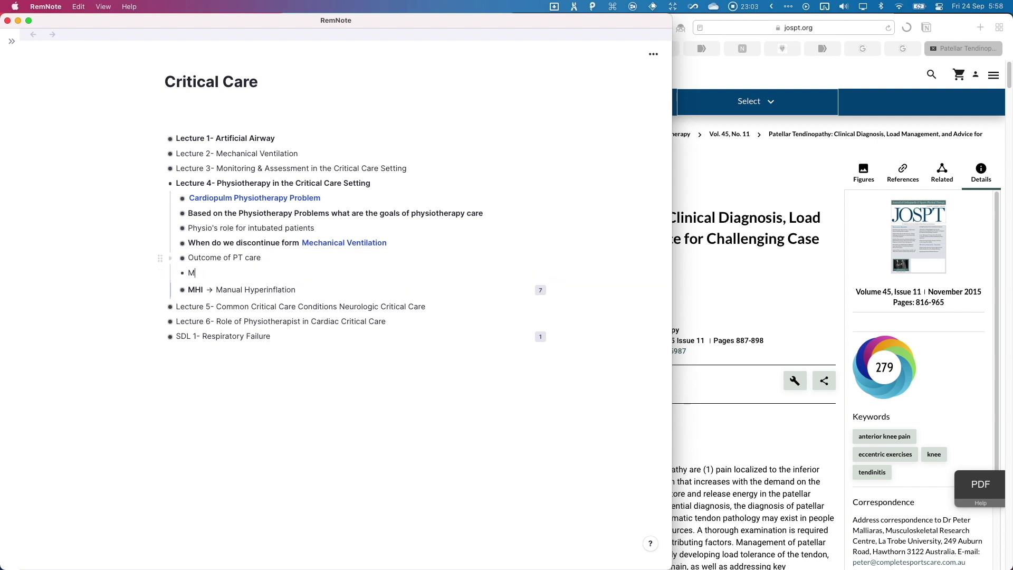
text(HI)
key(Return)
key(Tab)
text(asda asd asd asd as)
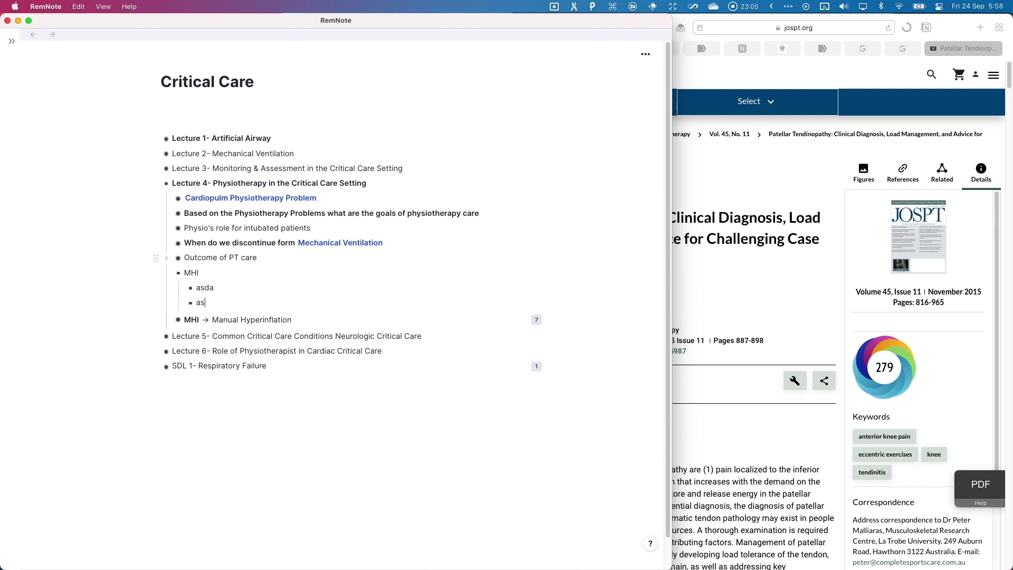
- Delete the placeholder MHI bullet and its nested bullets from Lecture 4, and expand Lecture 1- Artificial Airway
click(215, 269)
key(super+x)
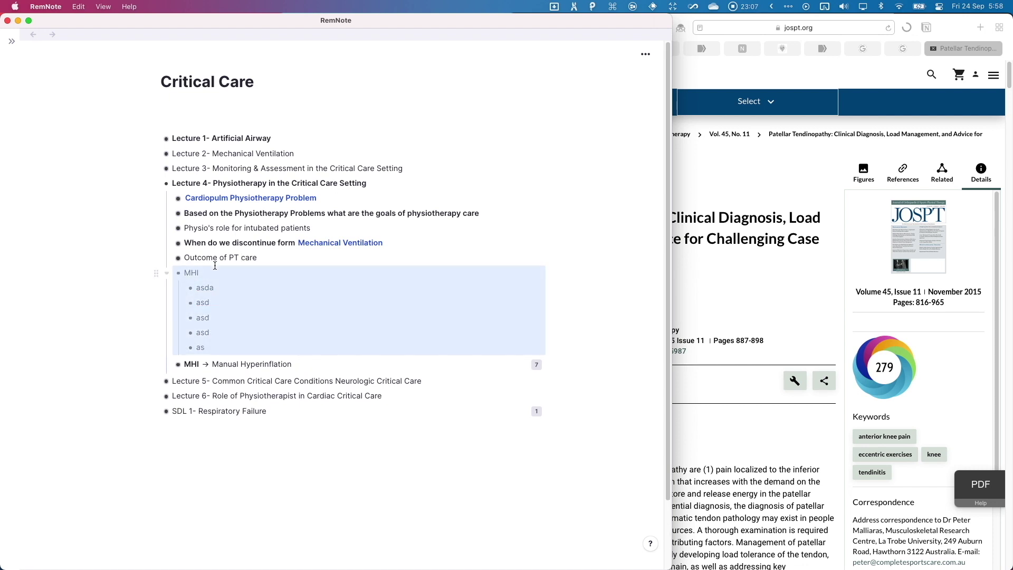
click(155, 139)
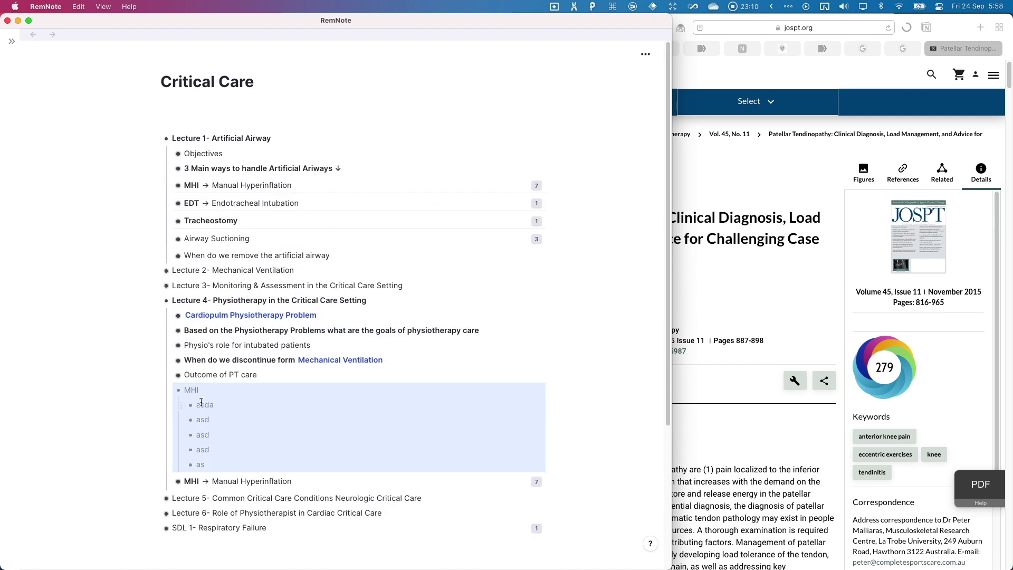
click(230, 452)
drag(224, 462, 192, 392)
key(BackSpace)
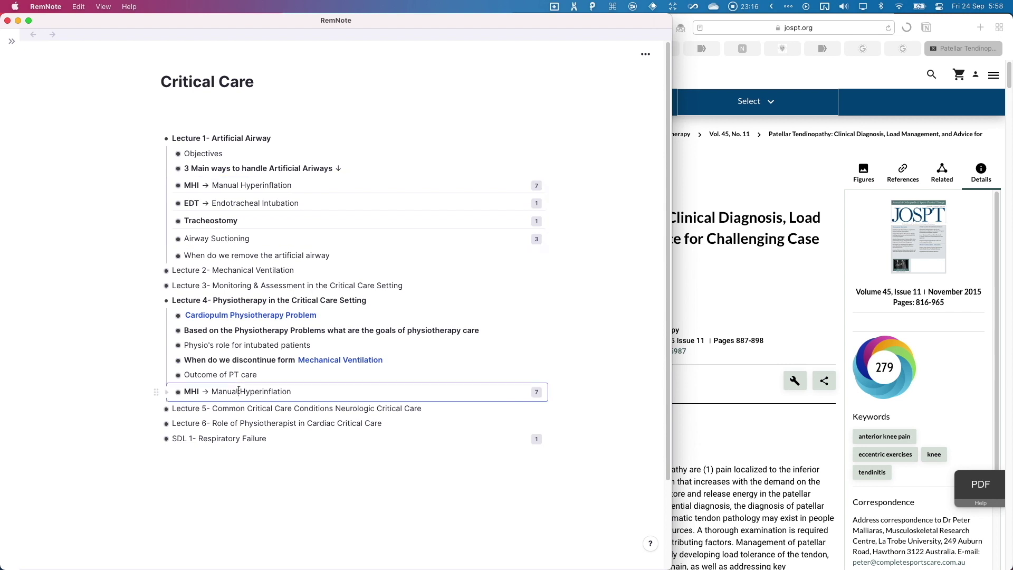
- Expand the MHI portal under Lecture 4, examine its headings and collapse its ACBT vs MHI notes
click(165, 393)
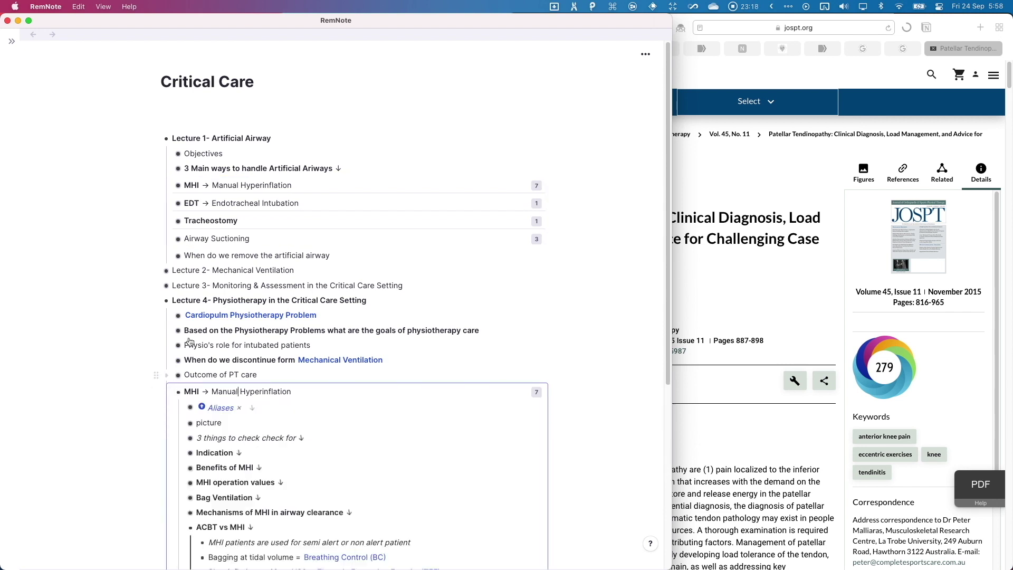
scroll(285, 359, down, 1)
scroll(285, 359, down, 3)
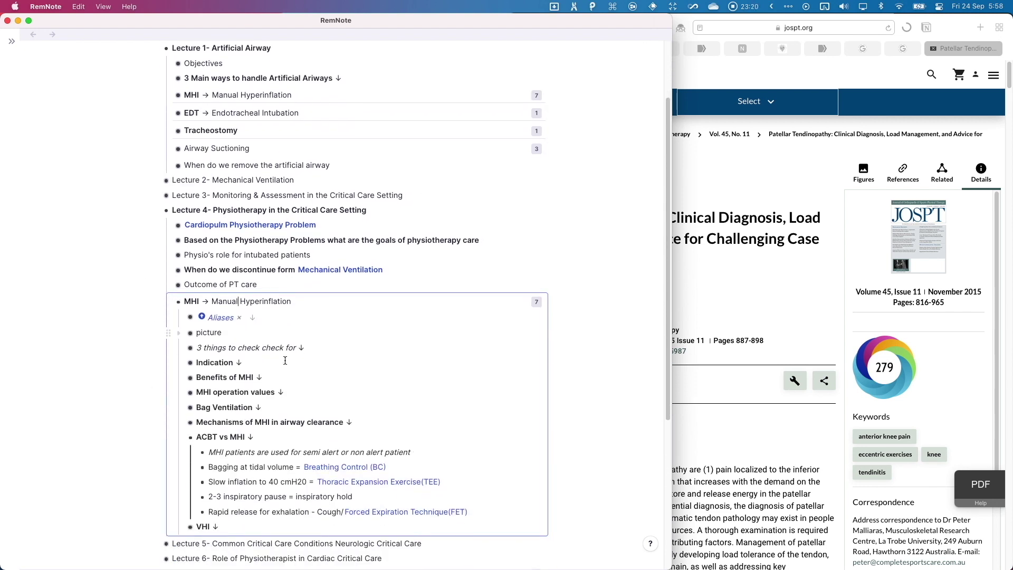
click(179, 399)
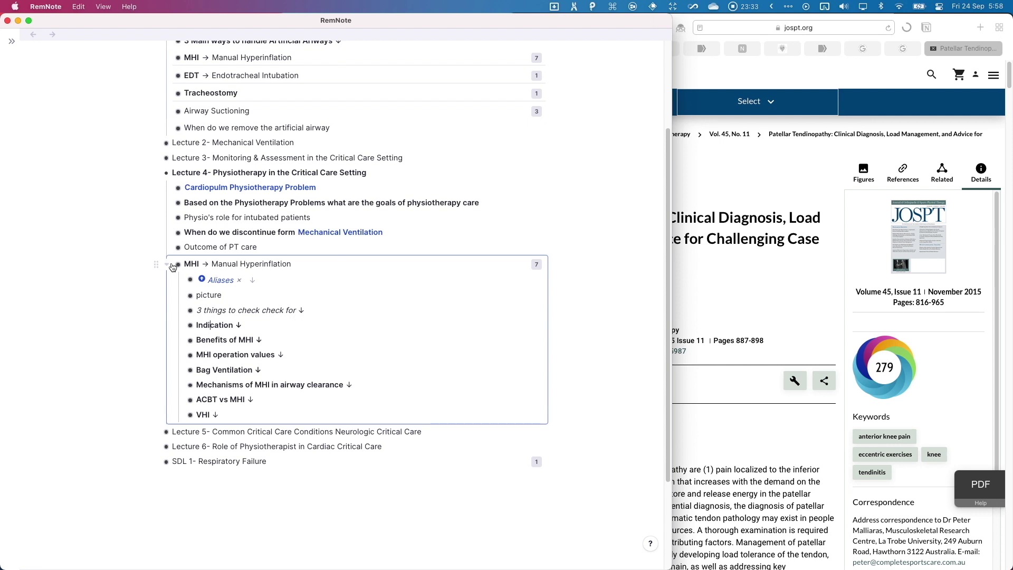
- Expand the MHI portal under Lecture 1 and compare its displayed bullets with those in the Lecture 4 portal
scroll(210, 290, up, 3)
scroll(209, 290, up, 1)
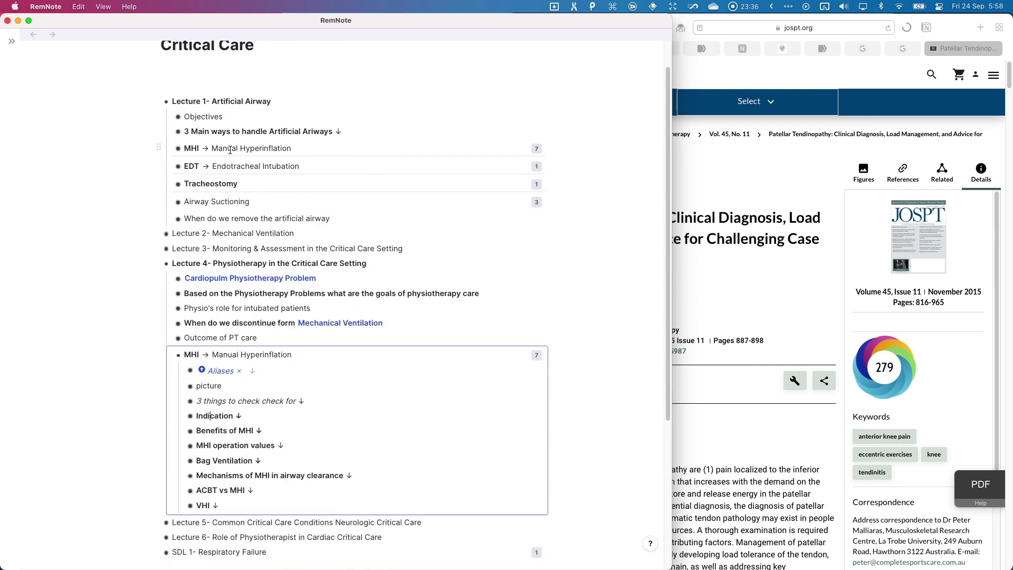
click(168, 150)
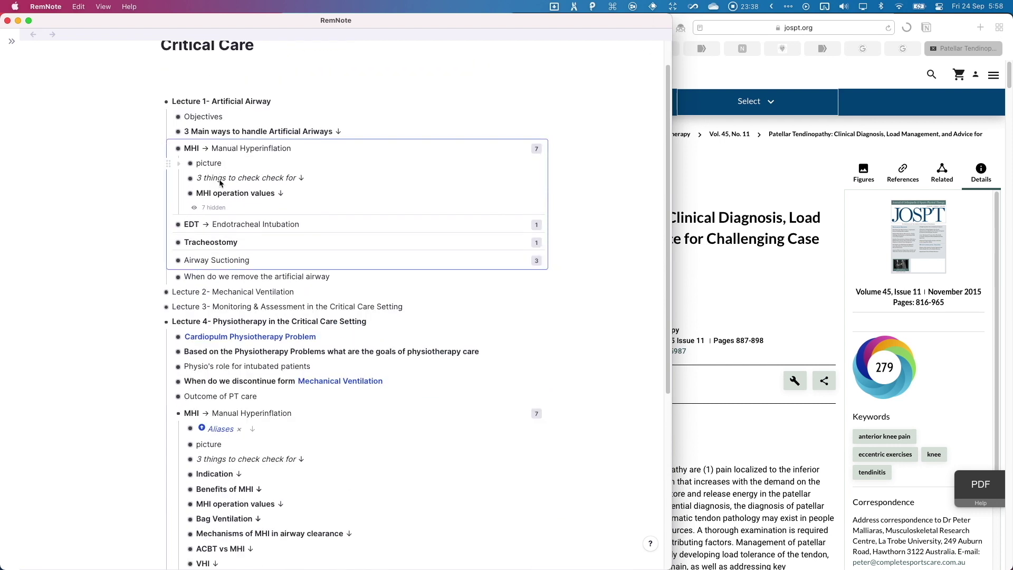
scroll(233, 230, down, 2)
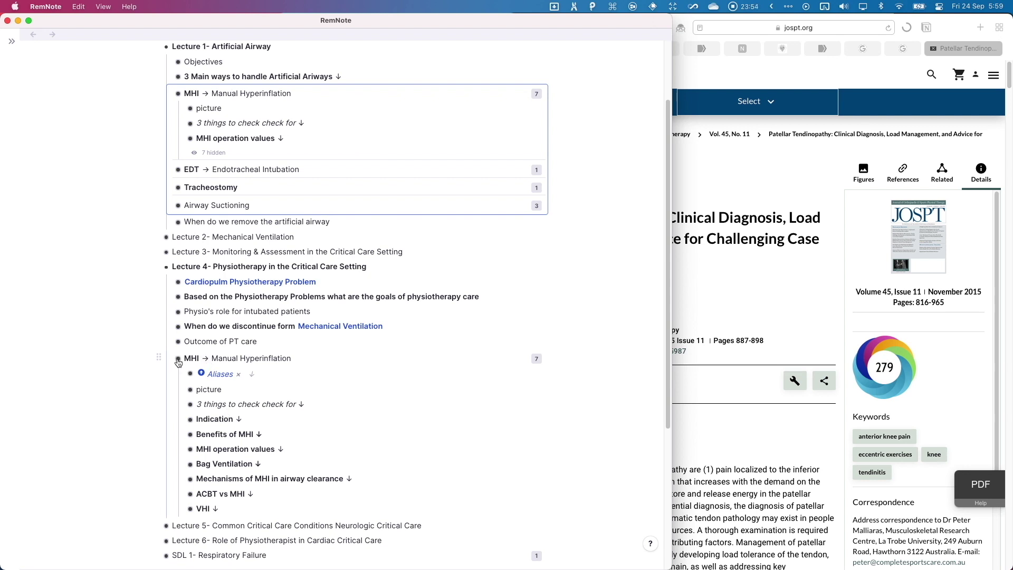
scroll(179, 363, up, 3)
scroll(190, 317, down, 2)
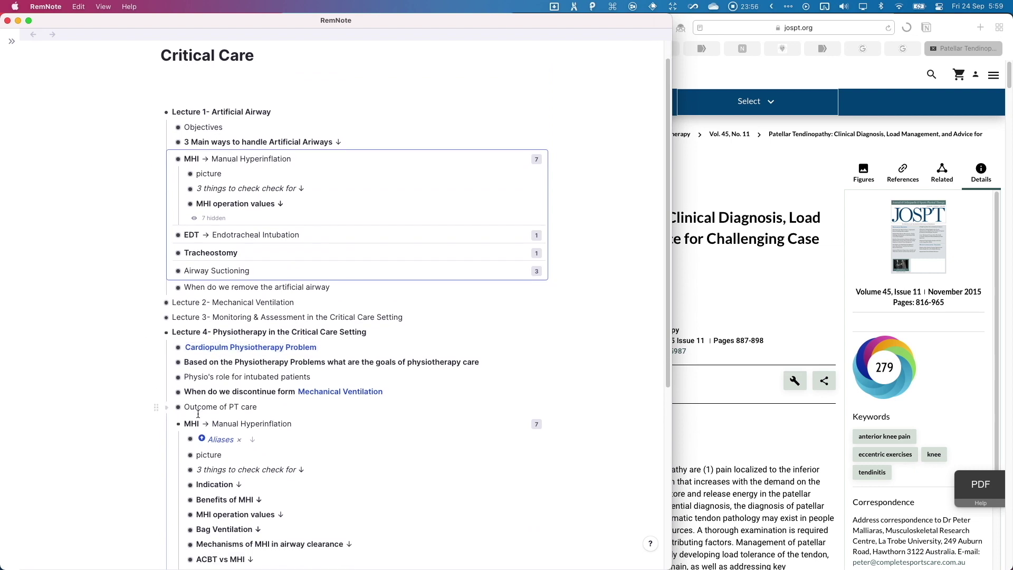
- Open the MHI page from the Lecture 4 portal and collapse its picture and 3 things to check for bullets
click(178, 404)
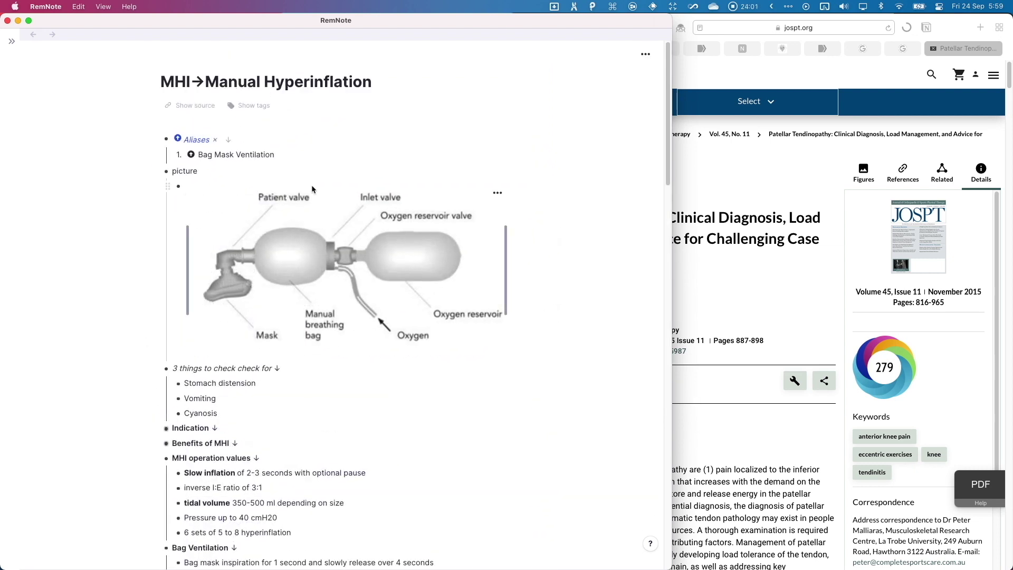
click(158, 171)
click(158, 186)
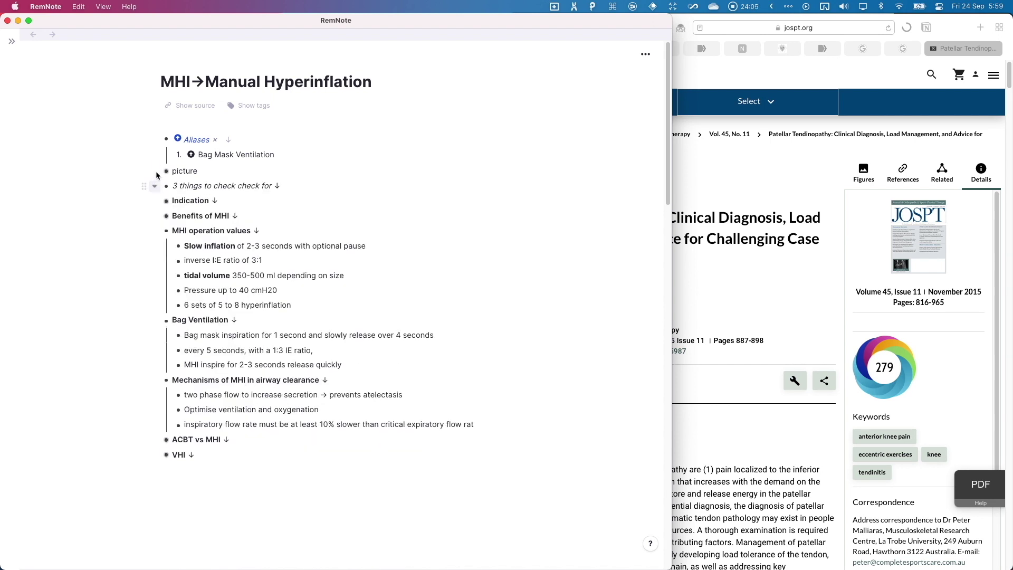
- Start practising the MHI page's flashcards, reveal the answer to the Indication card and leave the queue without rating it
click(645, 54)
mouse_move(598, 77)
click(480, 102)
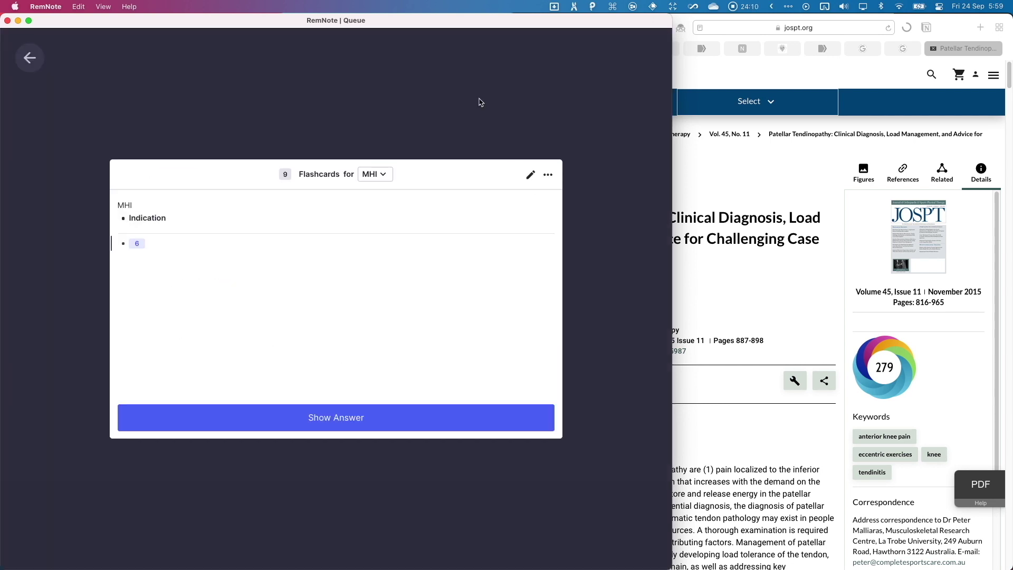
click(299, 418)
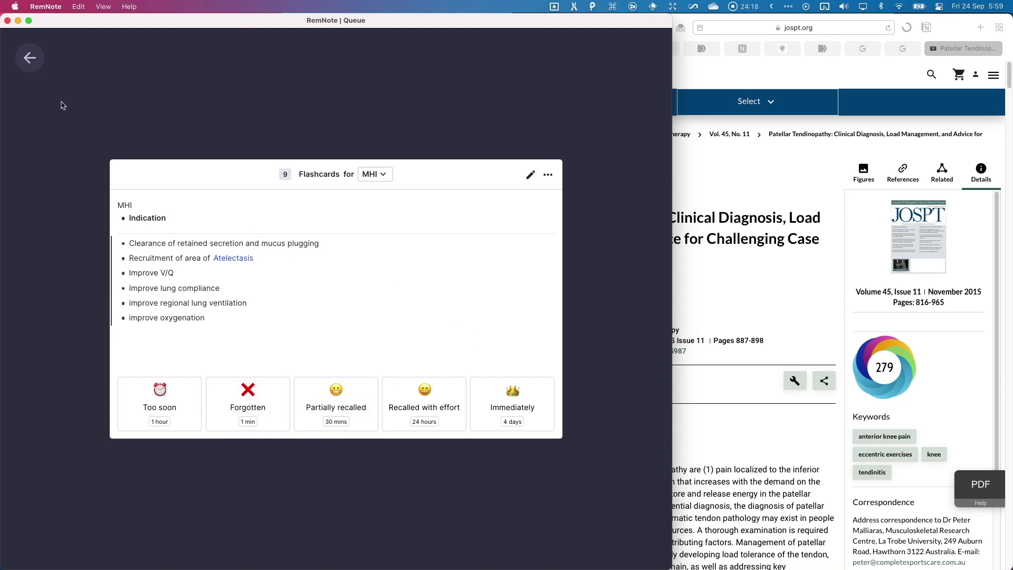
click(38, 62)
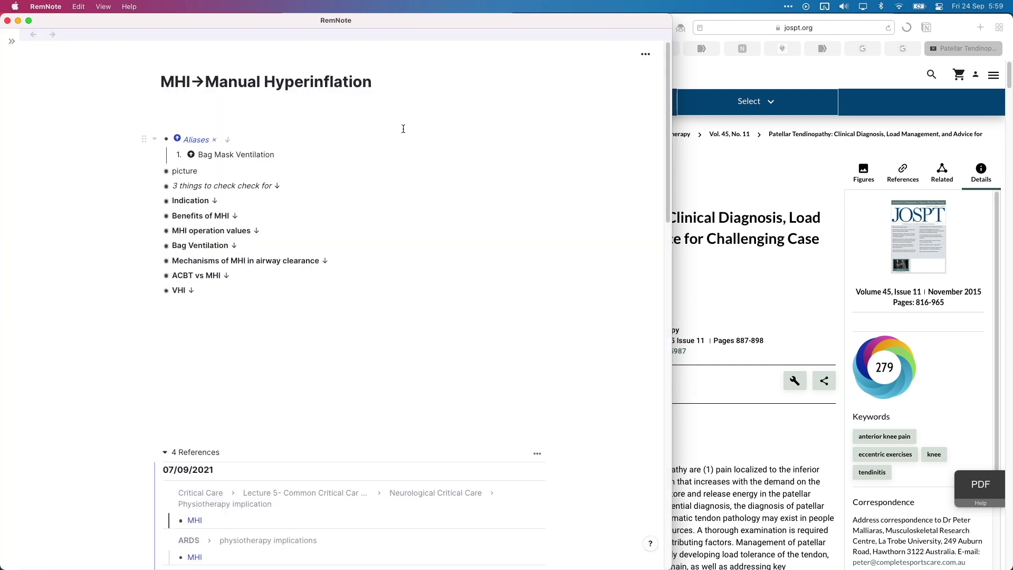
- Collapse the Aliases bullet on the MHI page and navigate back to the previous view
click(148, 140)
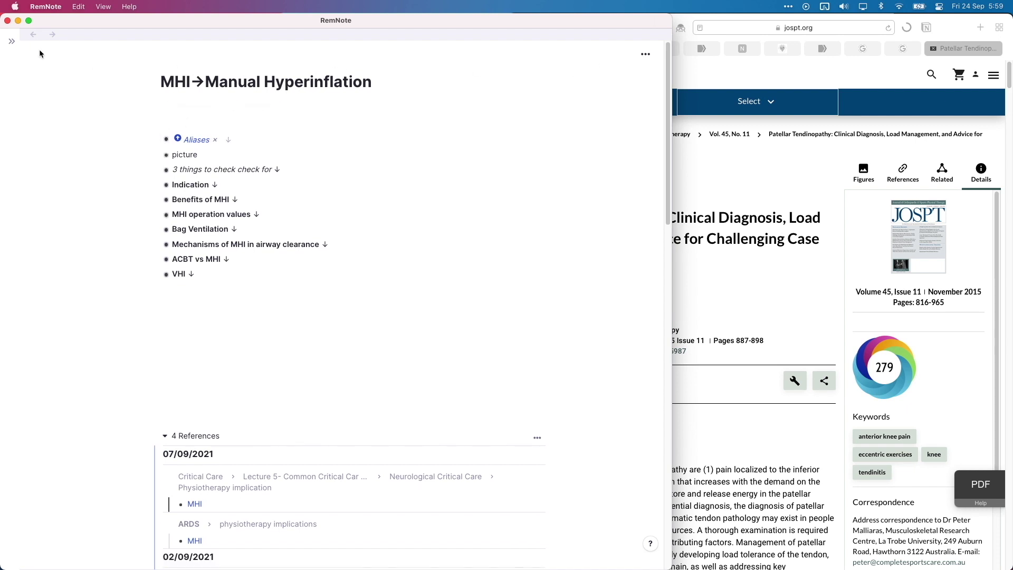
click(33, 37)
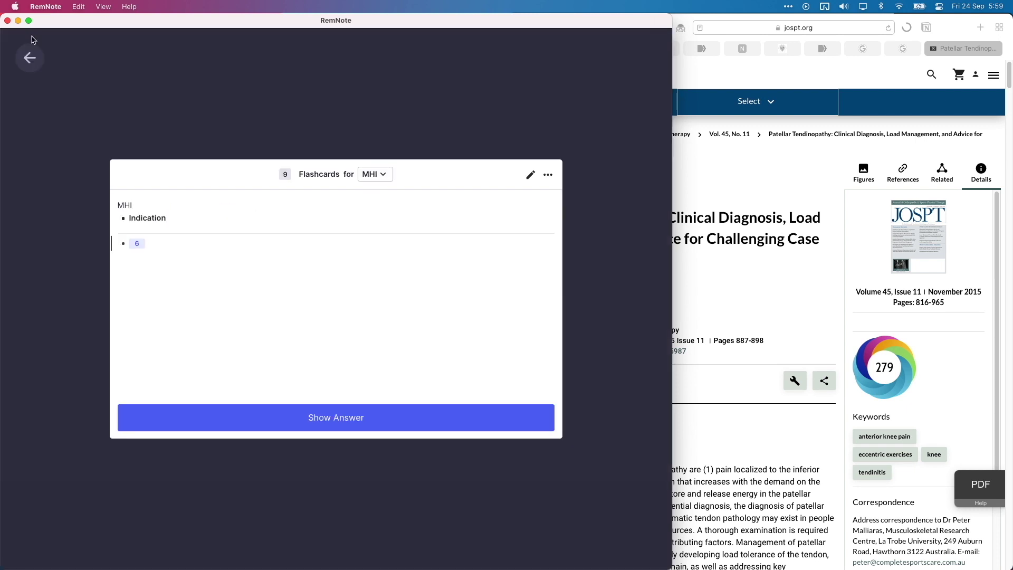